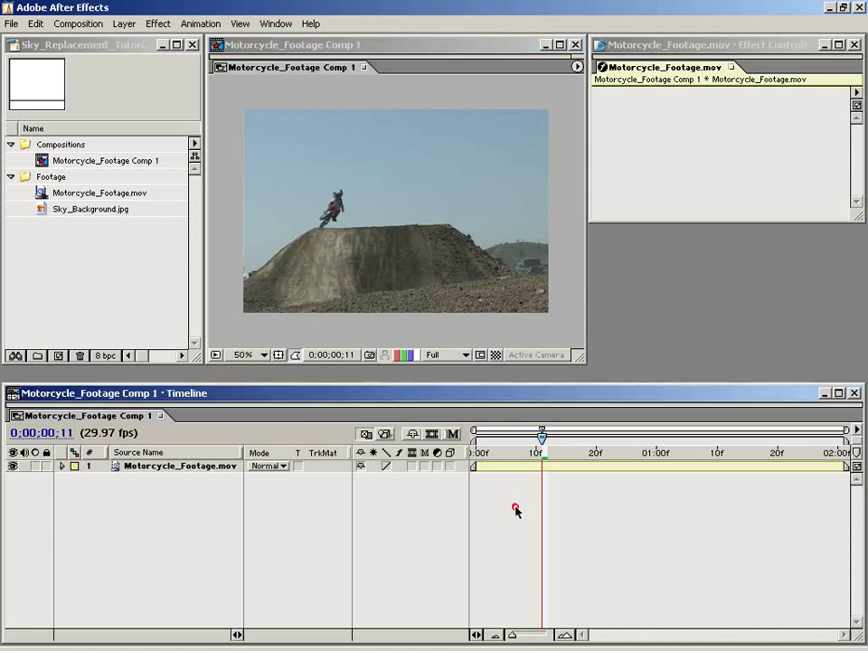
# Step: Review the motorcycle footage up to about 0;00;01;03, return to the first frame, and view the Sky_Background.jpg image
pyautogui.moveTo(512, 457); pyautogui.dragTo(674, 452)
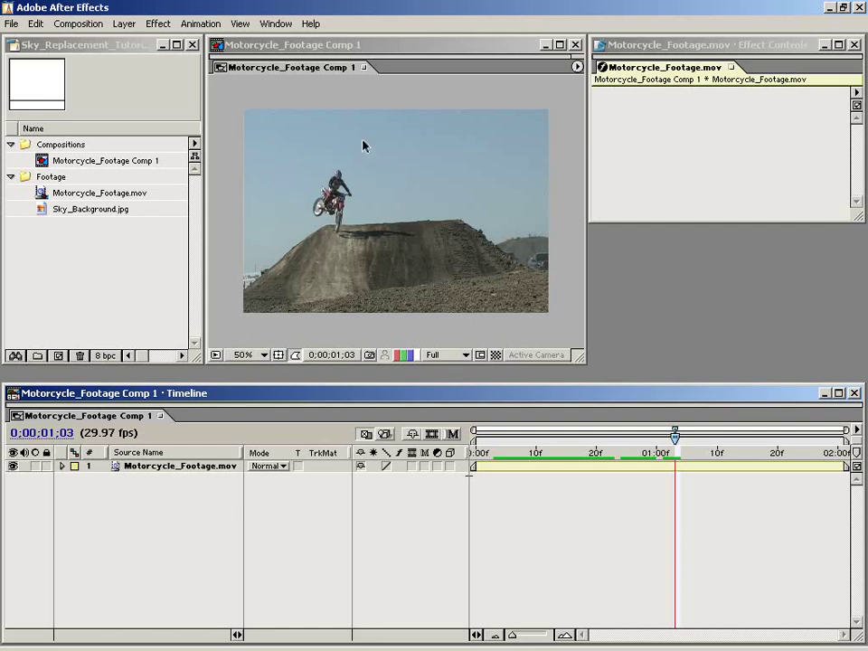
pyautogui.moveTo(613, 460); pyautogui.dragTo(475, 455)
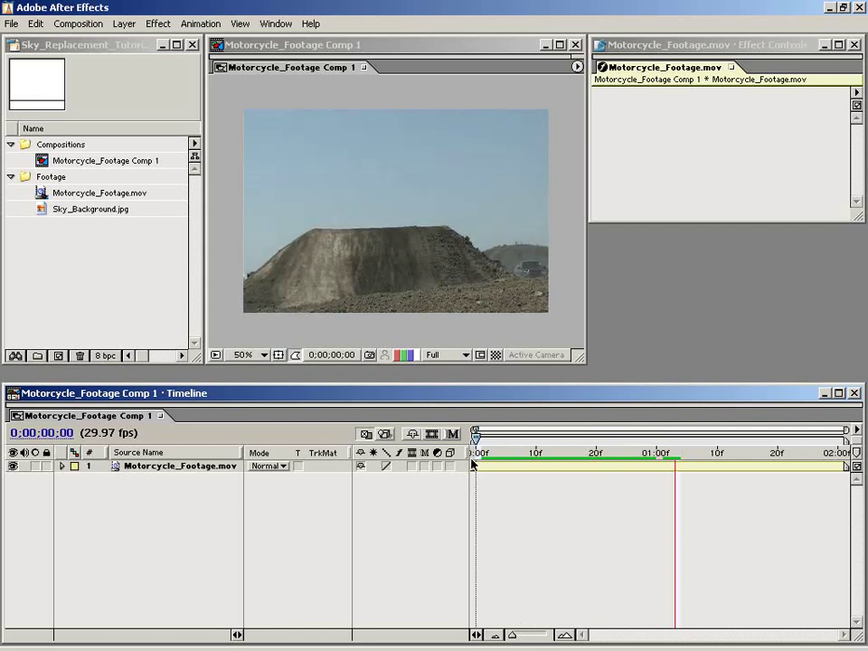
pyautogui.doubleClick(55, 210)
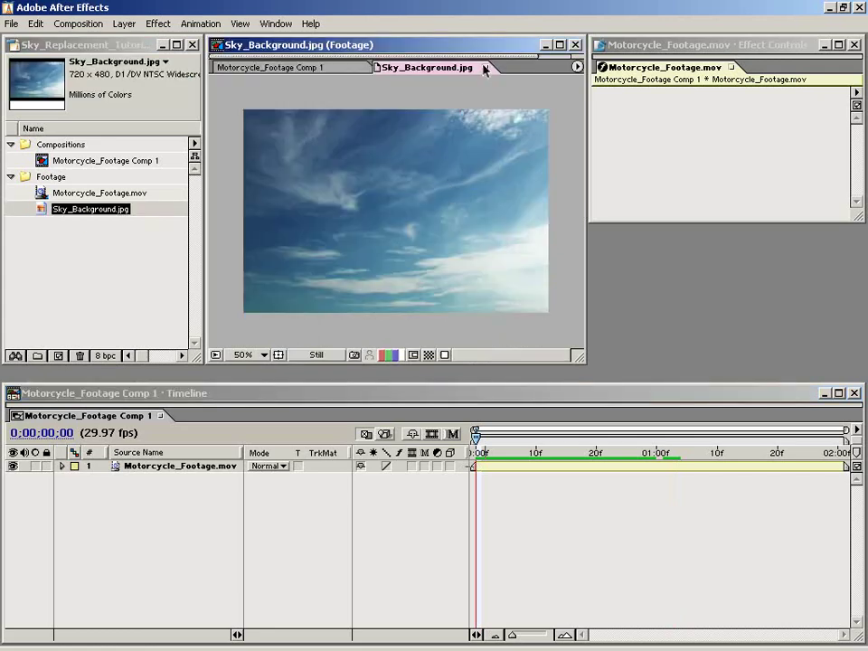
pyautogui.click(487, 69)
pyautogui.click(40, 222)
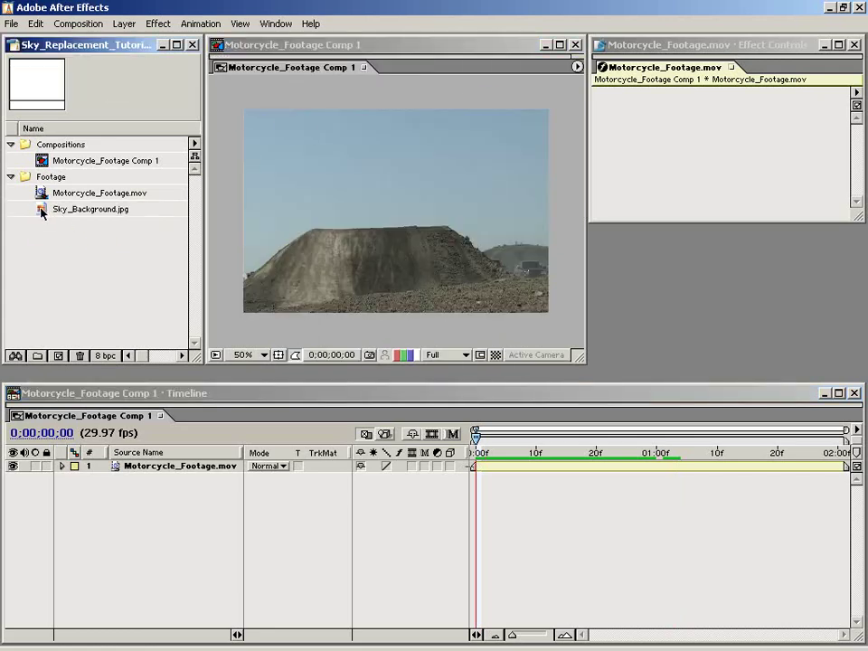
# Step: Add Sky_Background.jpg above the motorcycle layer in the composition, starting at 0;00;00;00
pyautogui.moveTo(41, 211); pyautogui.dragTo(484, 470)
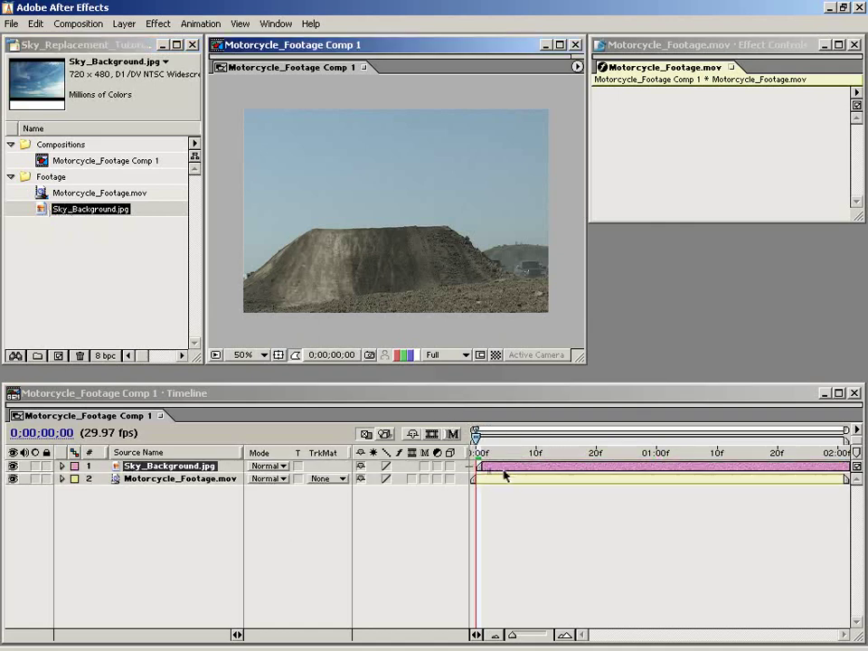
pyautogui.click(485, 466)
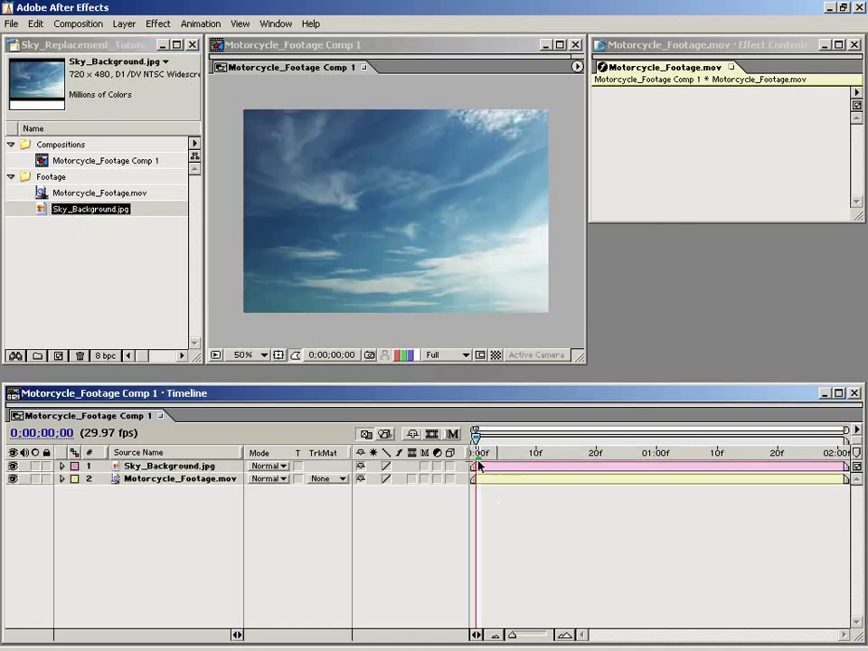
pyautogui.moveTo(479, 466)
pyautogui.mouseDown()
pyautogui.moveTo(537, 466)
pyautogui.moveTo(476, 466)
pyautogui.mouseUp()
pyautogui.moveTo(414, 260); pyautogui.dragTo(420, 184)
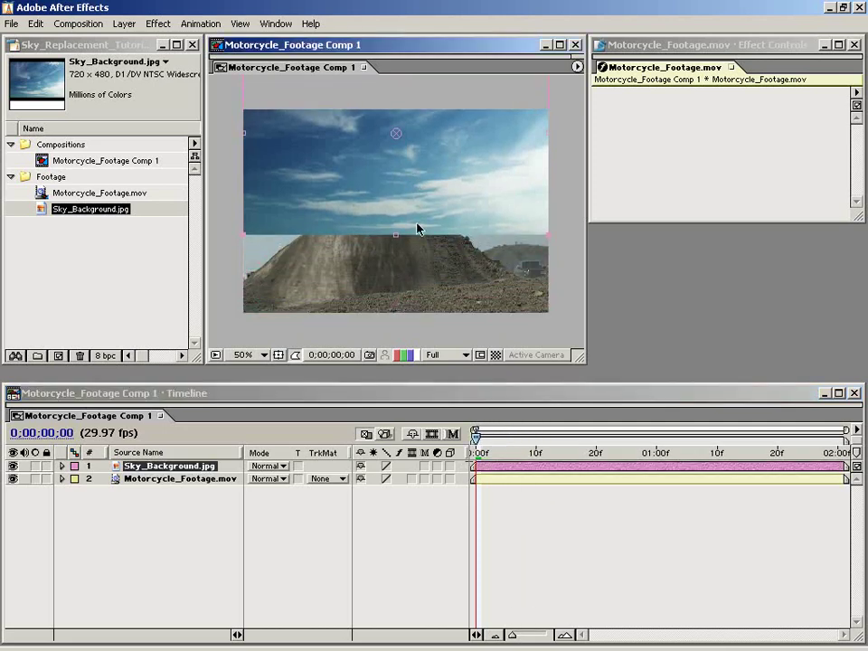
pyautogui.hotkey('ctrl', 'z')
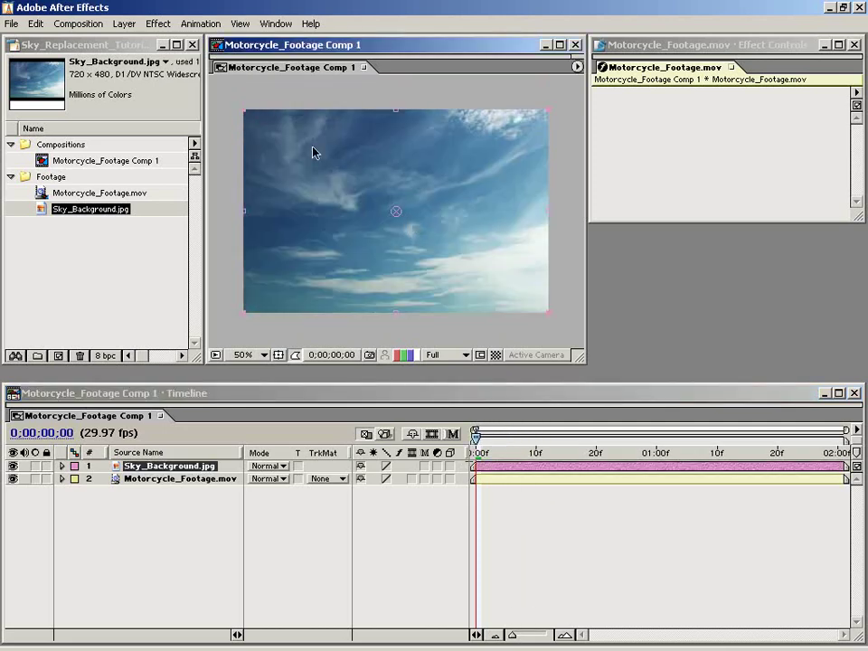
# Step: Apply a Linear Wipe effect to the Sky_Background.jpg layer and set its wipe angle to 0°
pyautogui.click(158, 23)
pyautogui.moveTo(200, 358)
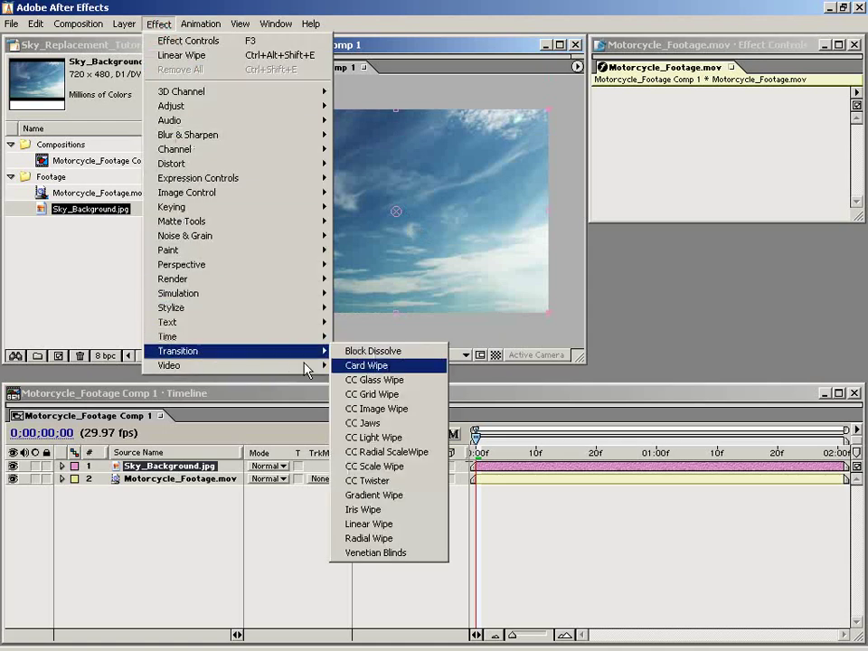
pyautogui.click(396, 526)
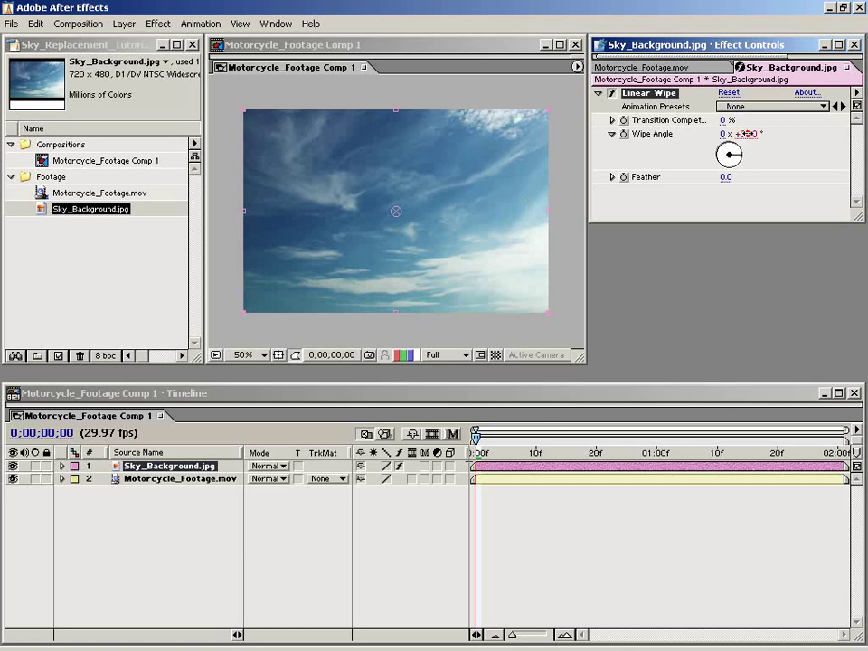
pyautogui.click(747, 134)
pyautogui.write('0')
pyautogui.press('Return')
# Step: Set the Linear Wipe's transition completion to 30% and its feather to 179
pyautogui.click(721, 120)
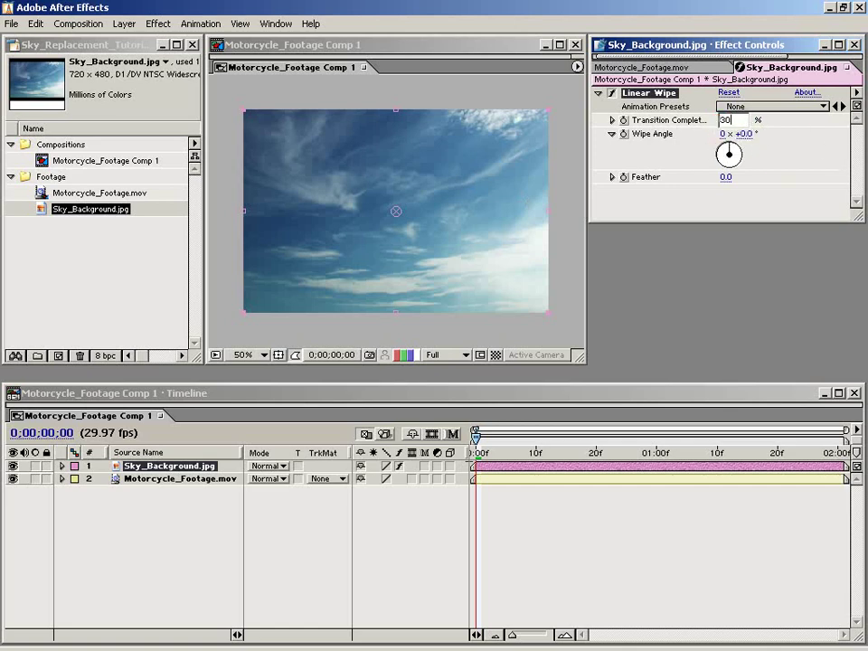
pyautogui.write('30')
pyautogui.press('Return')
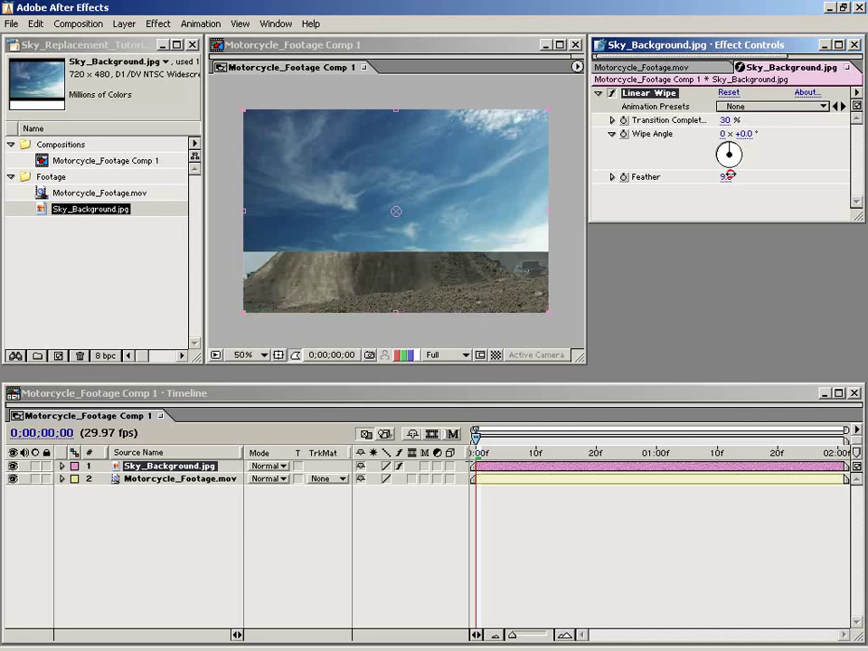
pyautogui.moveTo(728, 176); pyautogui.dragTo(800, 160)
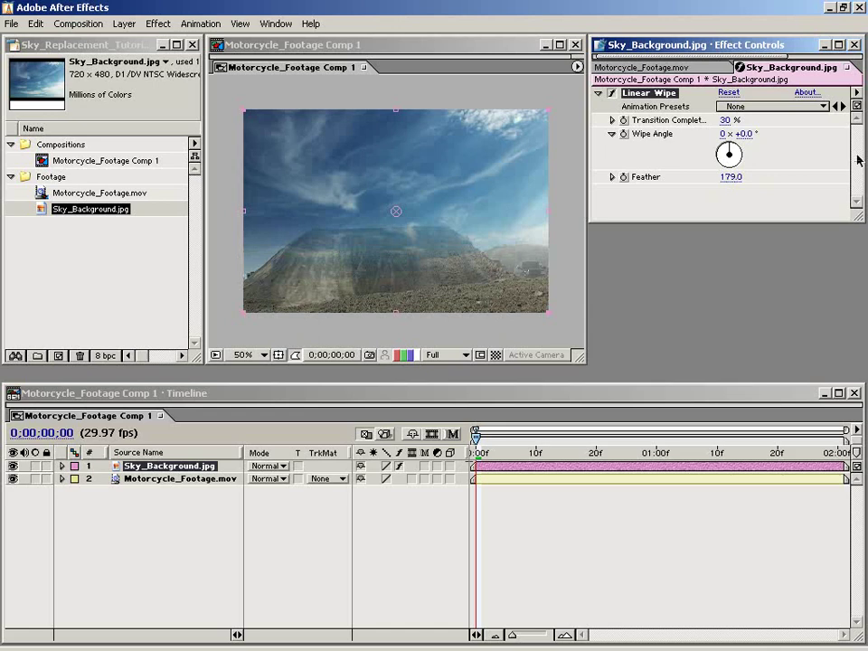
# Step: Move the sky layer up until its faded lower edge blends in just above the dirt mound, and check the composite up to 0;00;00;21
pyautogui.moveTo(405, 225); pyautogui.dragTo(405, 157)
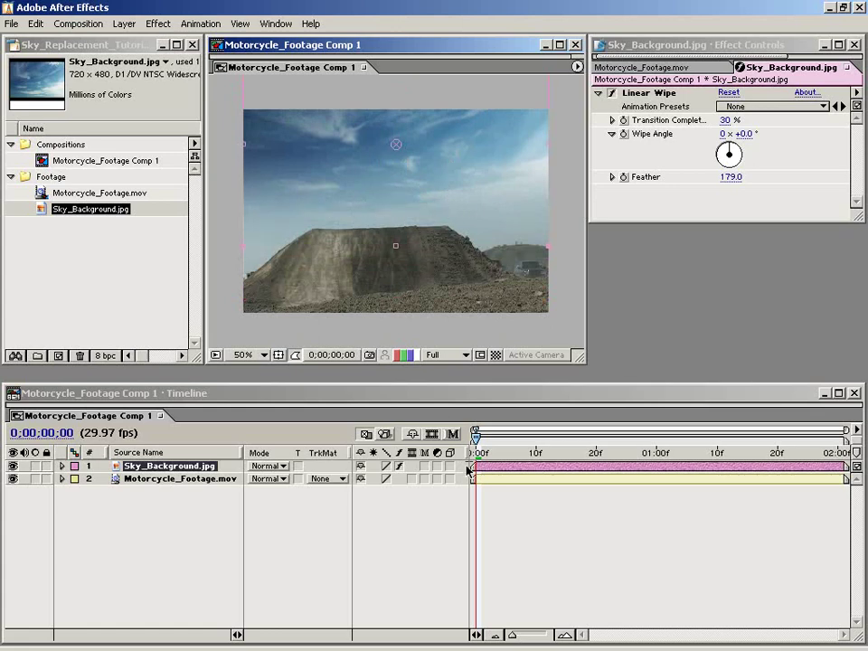
pyautogui.moveTo(494, 453); pyautogui.dragTo(475, 453)
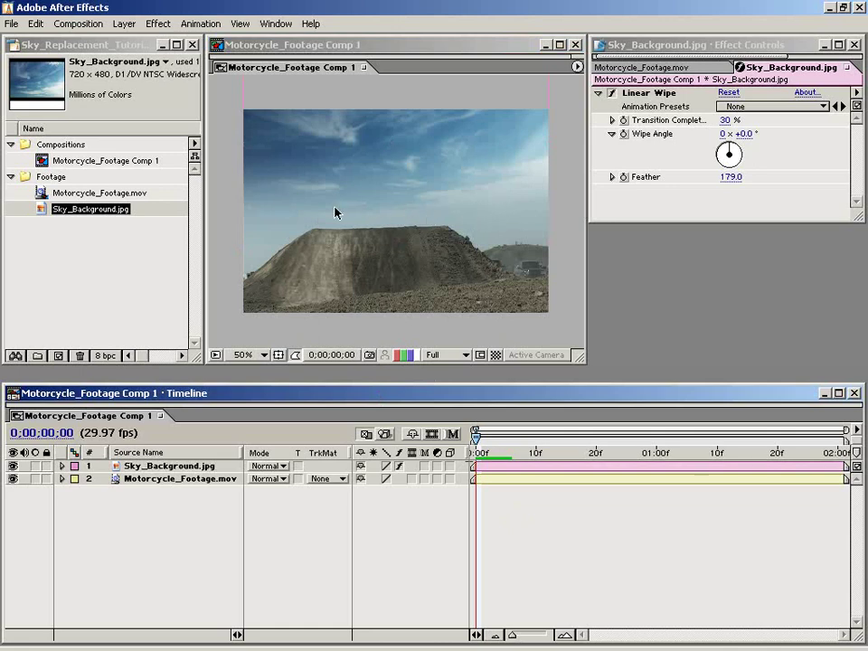
pyautogui.press(',')
pyautogui.press('.')
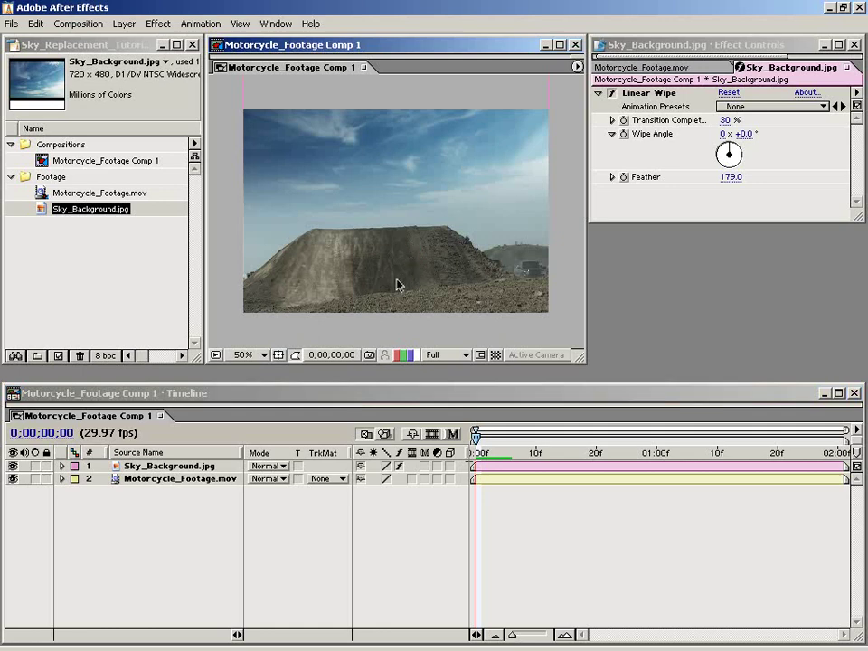
pyautogui.moveTo(506, 446); pyautogui.dragTo(600, 457)
# Step: Show the Tracker Controls and start a Track Motion session on the Motorcycle_Footage.mov layer
pyautogui.click(166, 466)
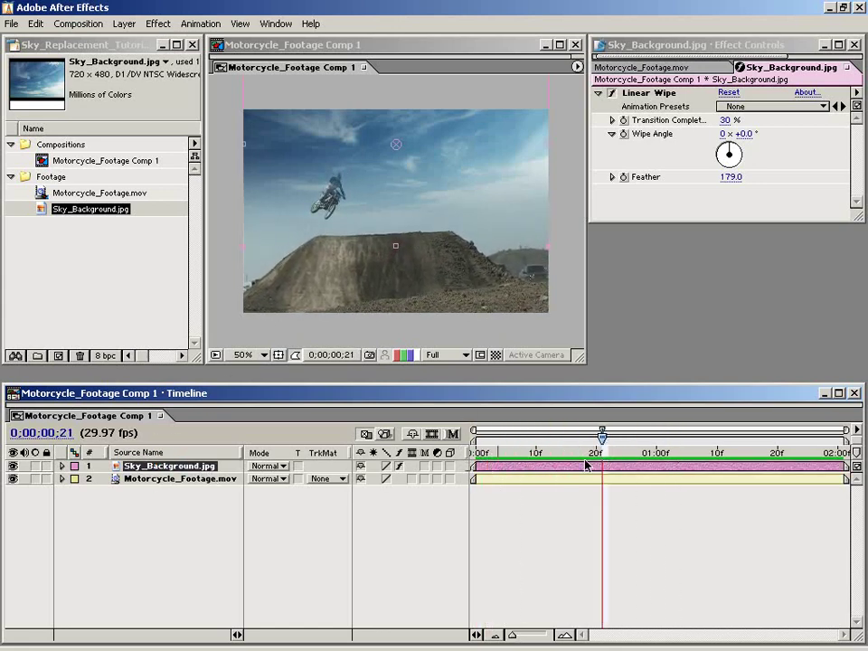
pyautogui.click(190, 481)
pyautogui.click(248, 525)
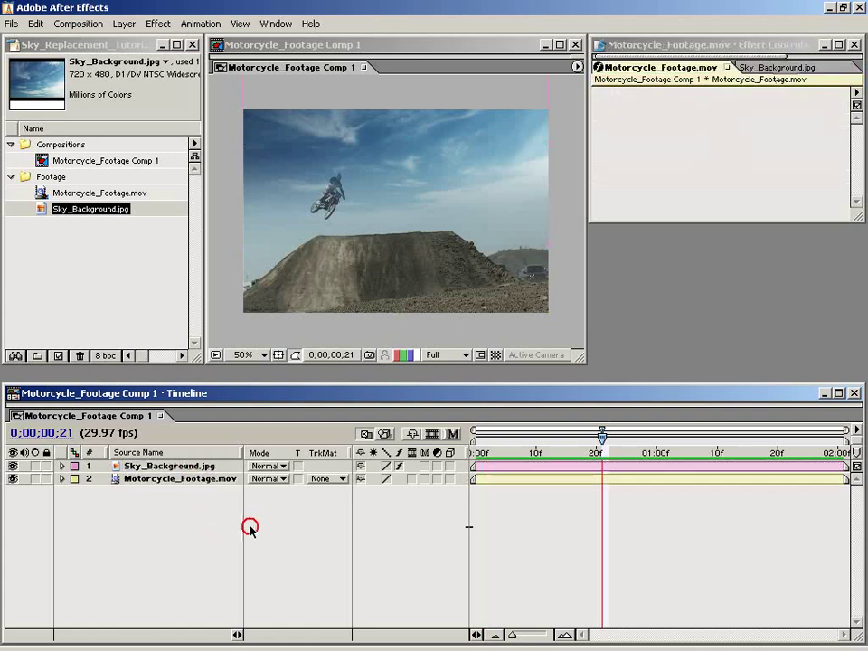
pyautogui.click(177, 480)
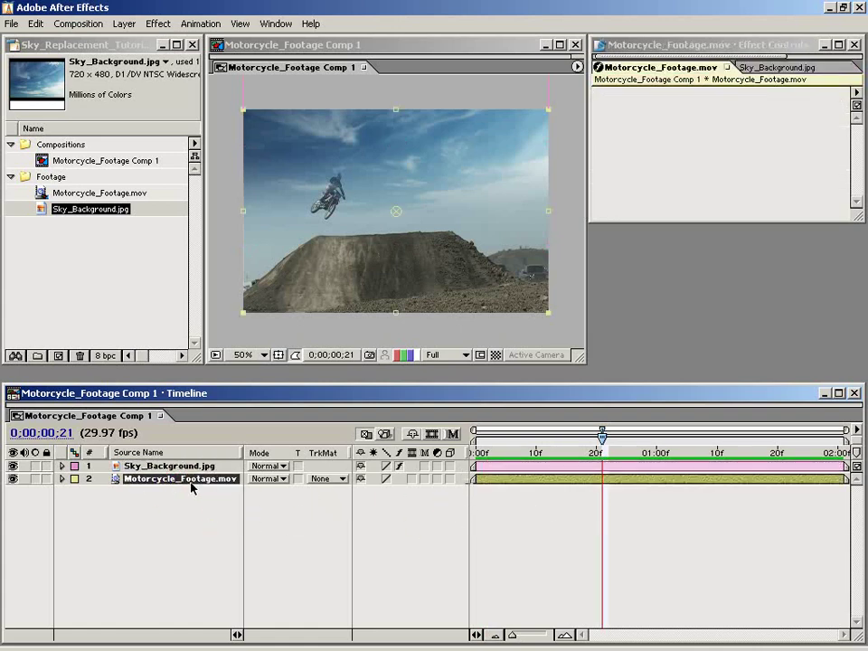
pyautogui.click(271, 23)
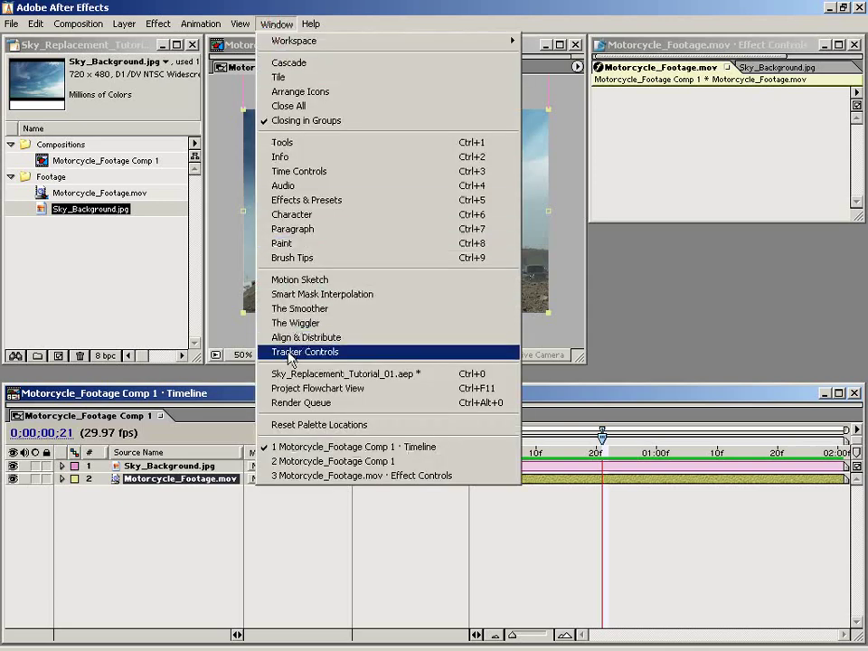
pyautogui.click(334, 357)
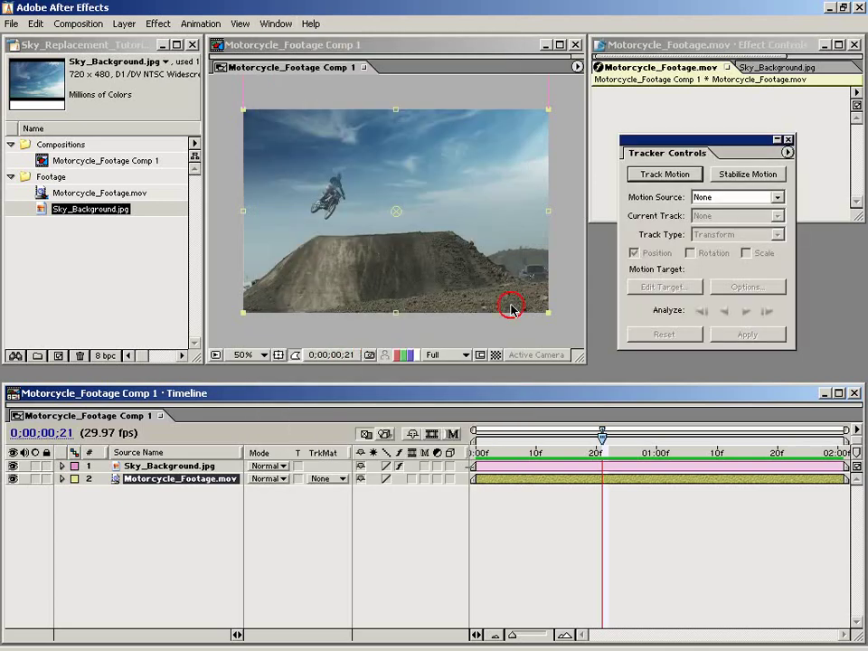
pyautogui.click(706, 142)
pyautogui.moveTo(706, 142); pyautogui.dragTo(677, 130)
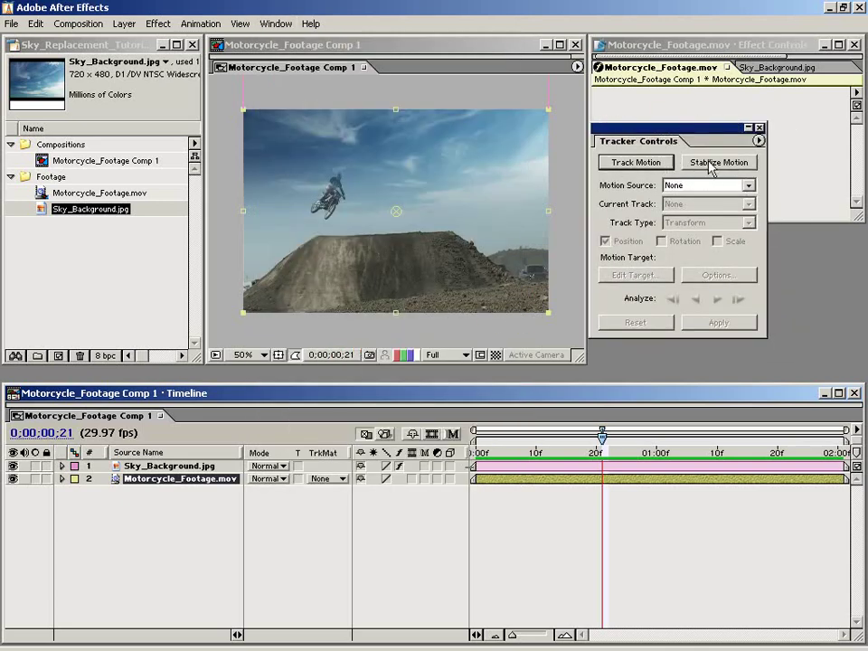
pyautogui.click(638, 163)
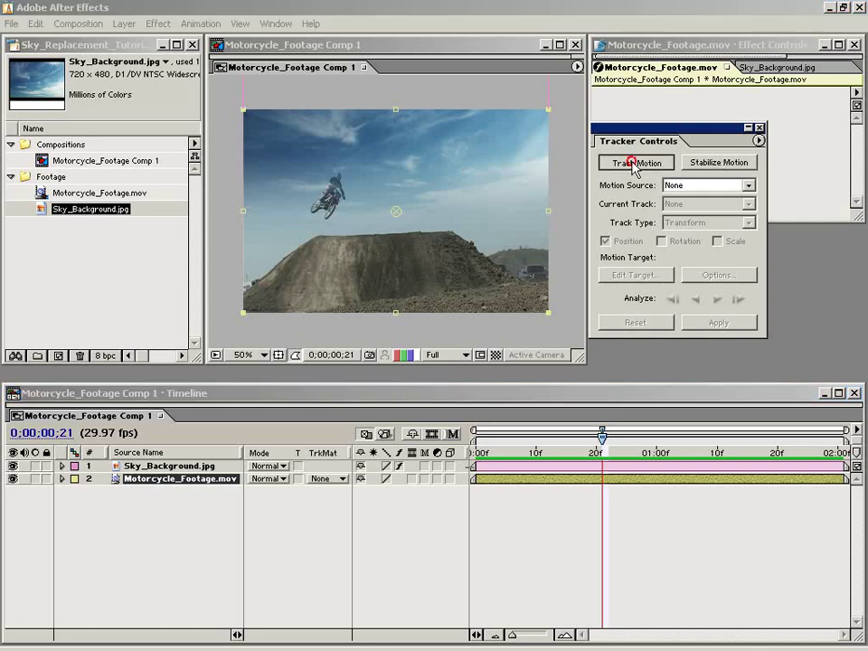
pyautogui.moveTo(617, 131); pyautogui.dragTo(657, 135)
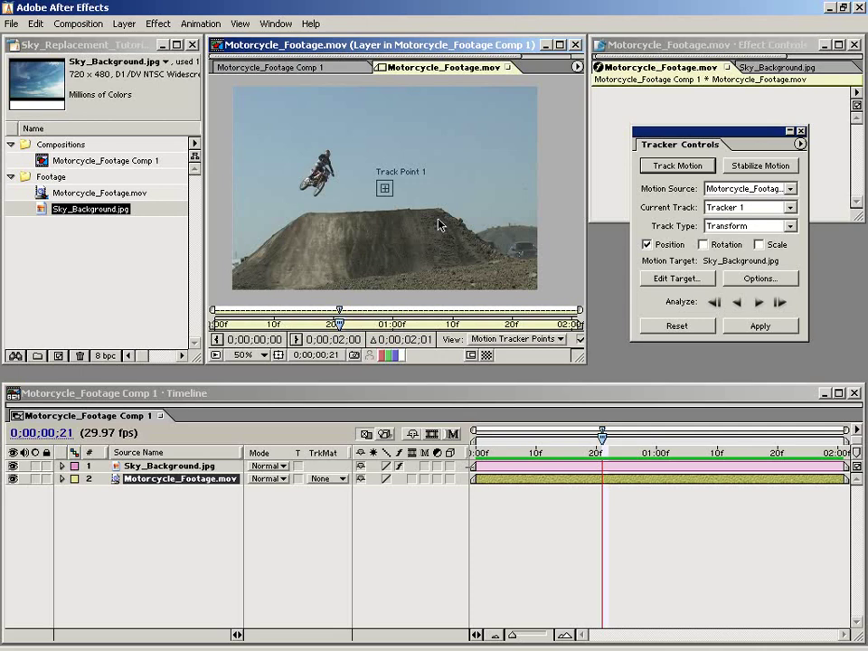
# Step: Place Track Point 1 on the small shrub along the ridge of the distant hill behind the dirt mound
pyautogui.press('.')
pyautogui.press('.')
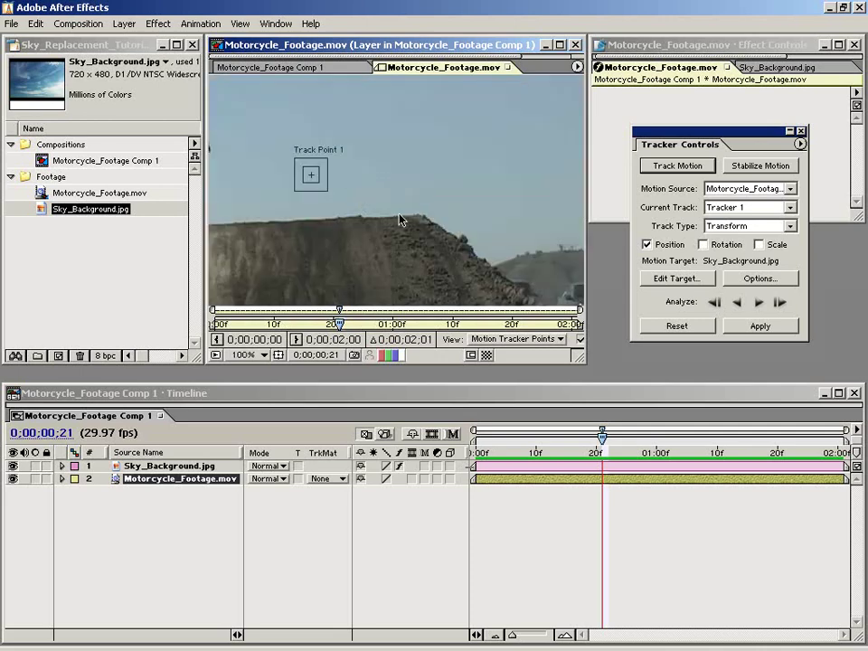
pyautogui.moveTo(400, 220); pyautogui.dragTo(362, 210)
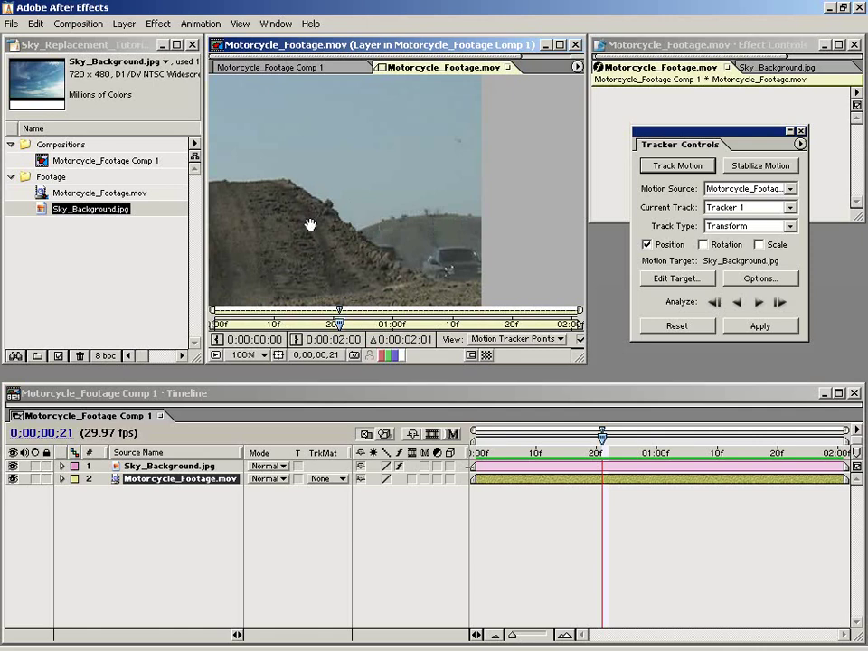
pyautogui.moveTo(310, 224); pyautogui.dragTo(375, 213)
pyautogui.moveTo(297, 186); pyautogui.dragTo(332, 212)
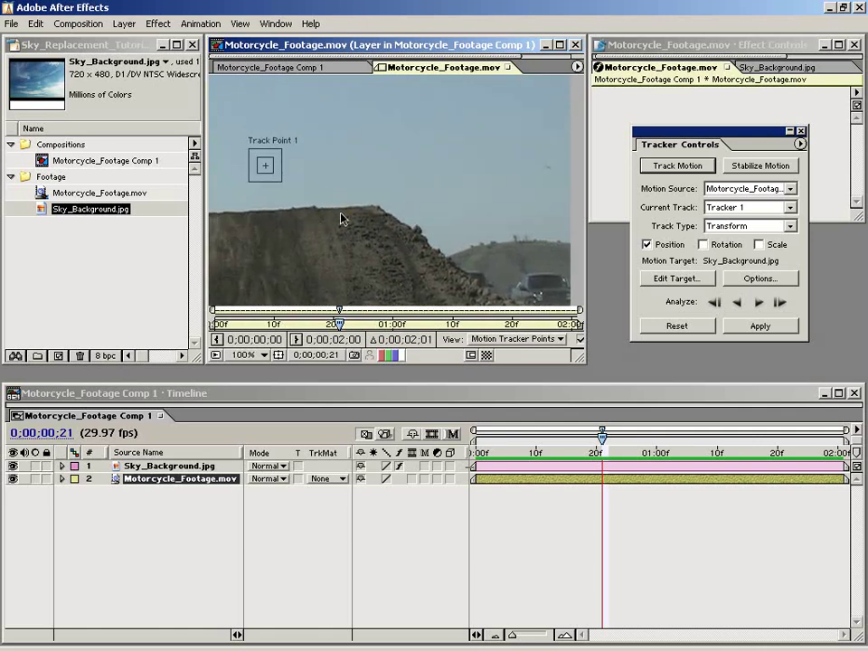
pyautogui.press(',')
pyautogui.moveTo(395, 209); pyautogui.dragTo(388, 198)
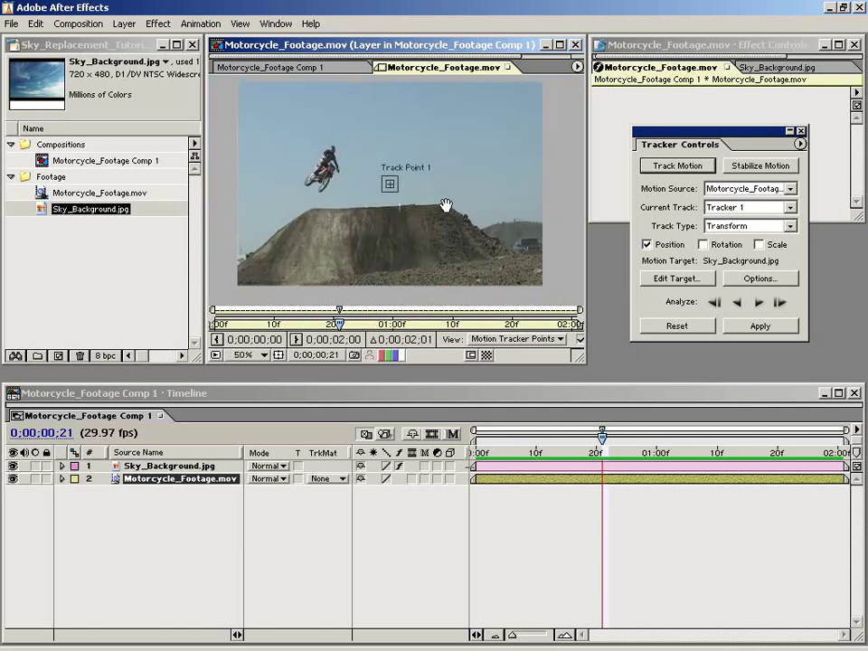
pyautogui.moveTo(446, 205); pyautogui.dragTo(462, 232)
pyautogui.press('.')
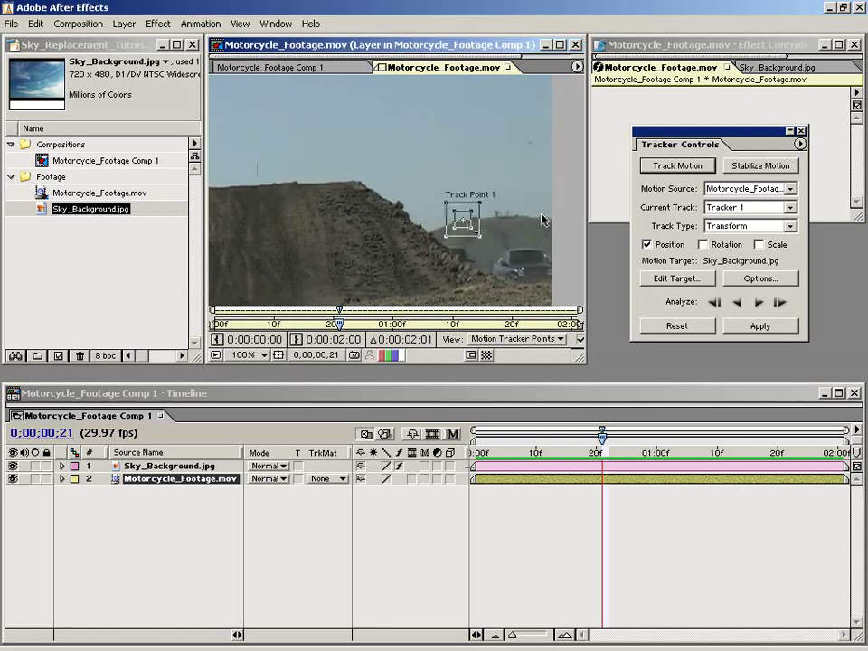
pyautogui.press('.')
pyautogui.press('.')
pyautogui.moveTo(534, 273); pyautogui.dragTo(331, 169)
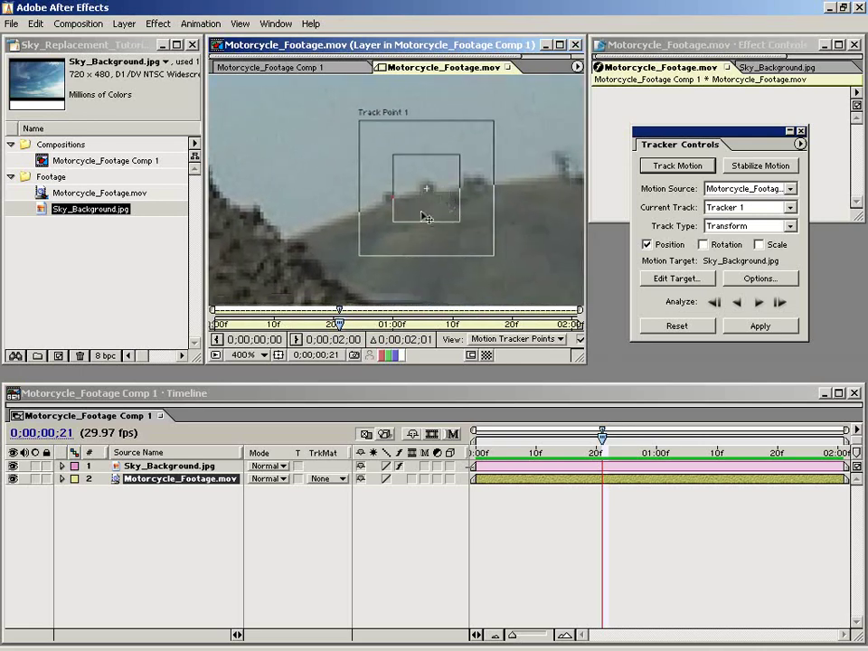
pyautogui.press(',')
pyautogui.press(',')
pyautogui.press(',')
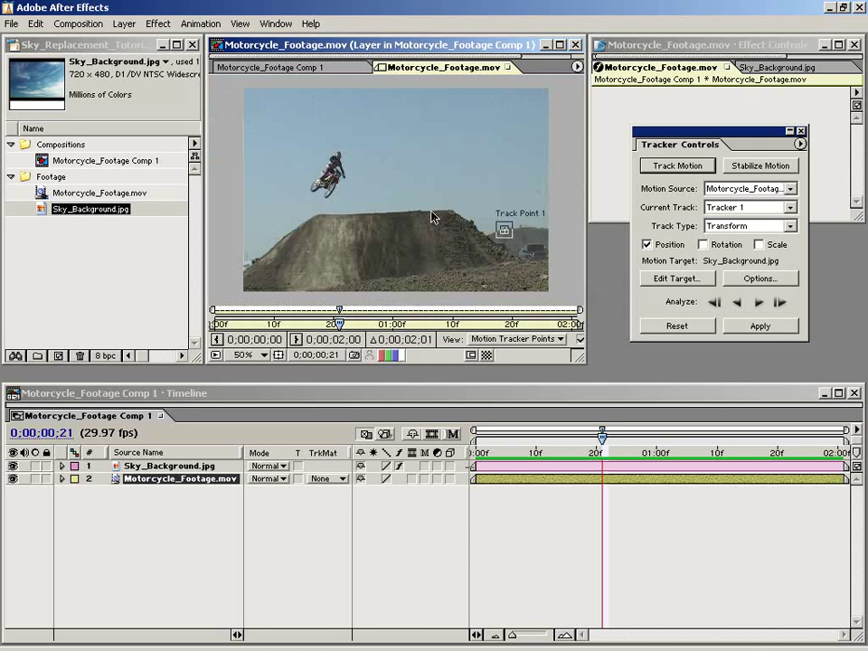
# Step: Configure the motion tracker options with the Luminance channel, Process Before Match and Track Fields off, and Adapt Feature if confidence is below 80%
pyautogui.click(760, 280)
pyautogui.moveTo(453, 254); pyautogui.dragTo(228, 222)
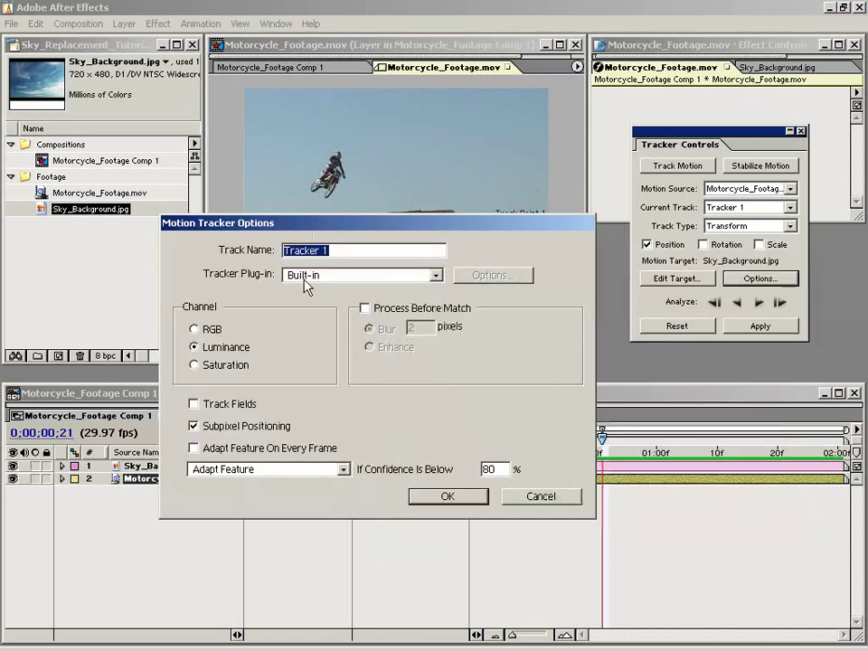
pyautogui.click(199, 349)
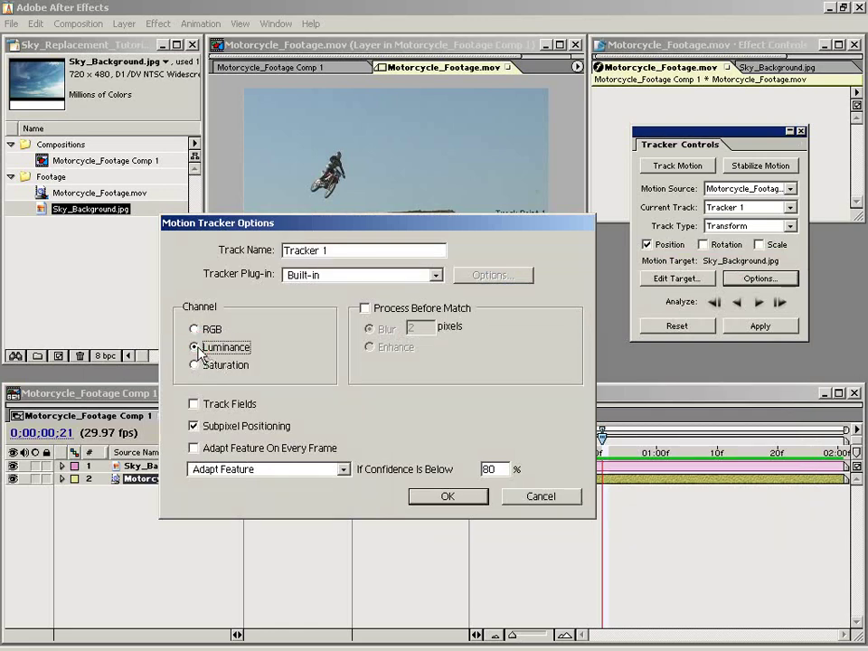
pyautogui.click(364, 308)
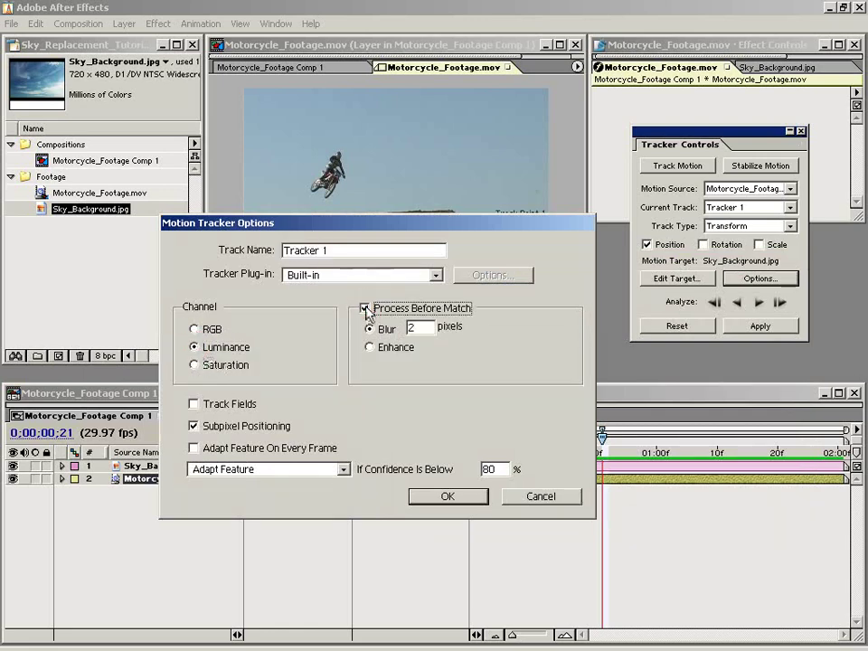
pyautogui.click(370, 329)
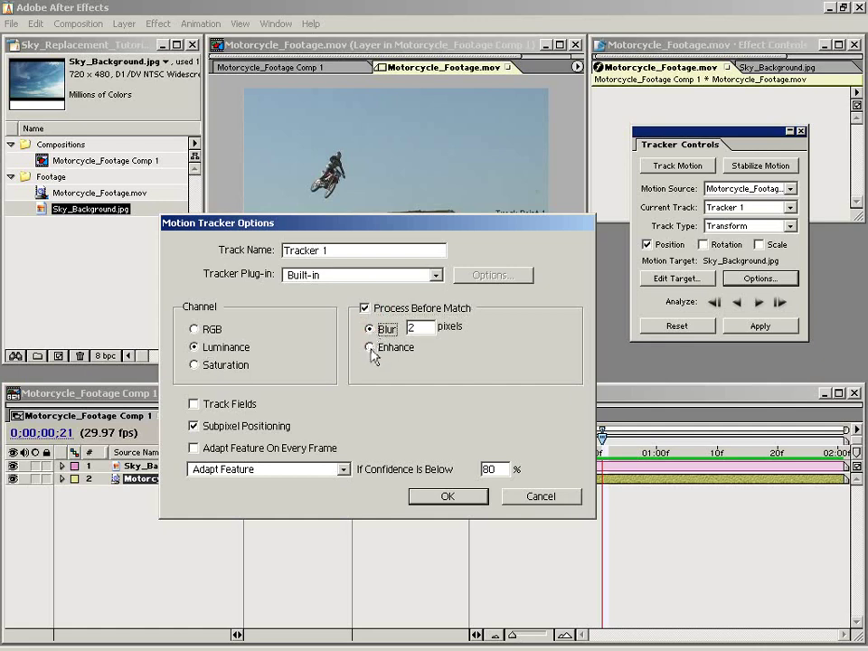
pyautogui.click(371, 347)
pyautogui.click(365, 309)
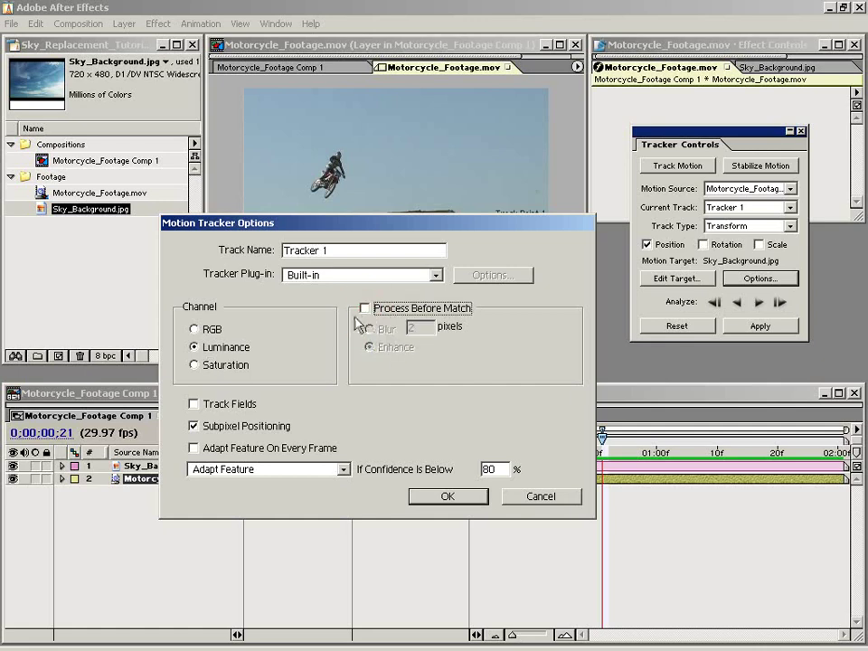
pyautogui.click(194, 404)
pyautogui.click(194, 407)
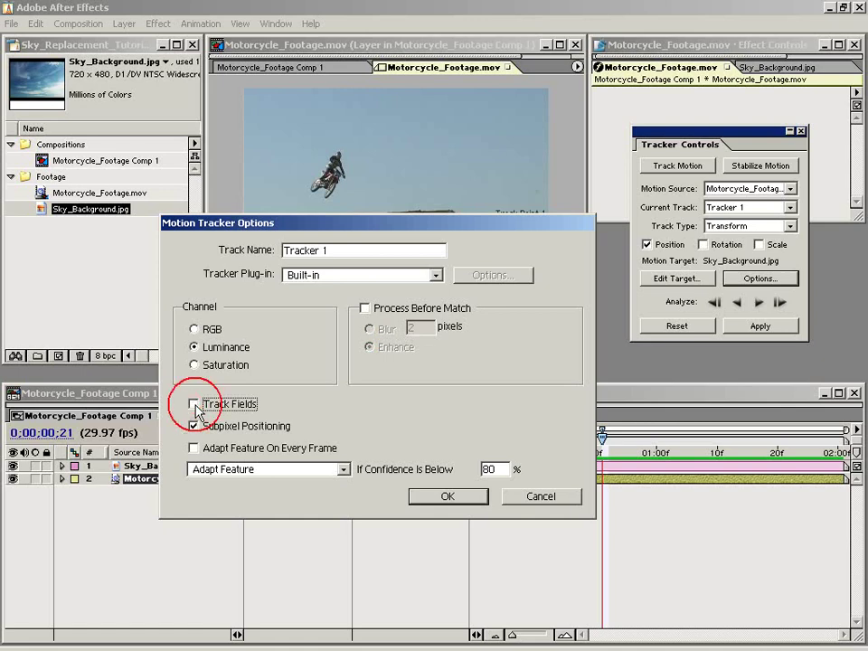
pyautogui.click(285, 471)
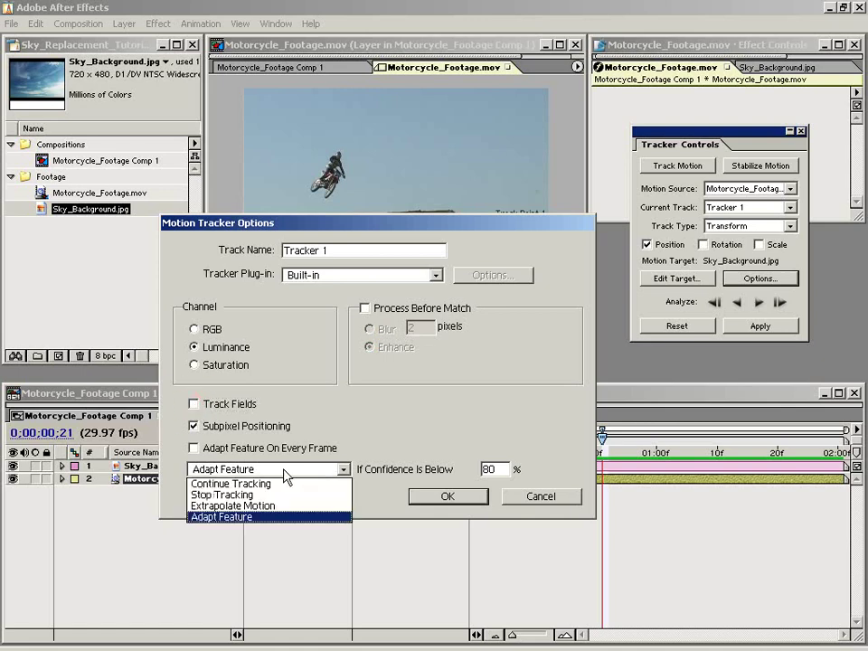
pyautogui.click(252, 518)
pyautogui.click(446, 498)
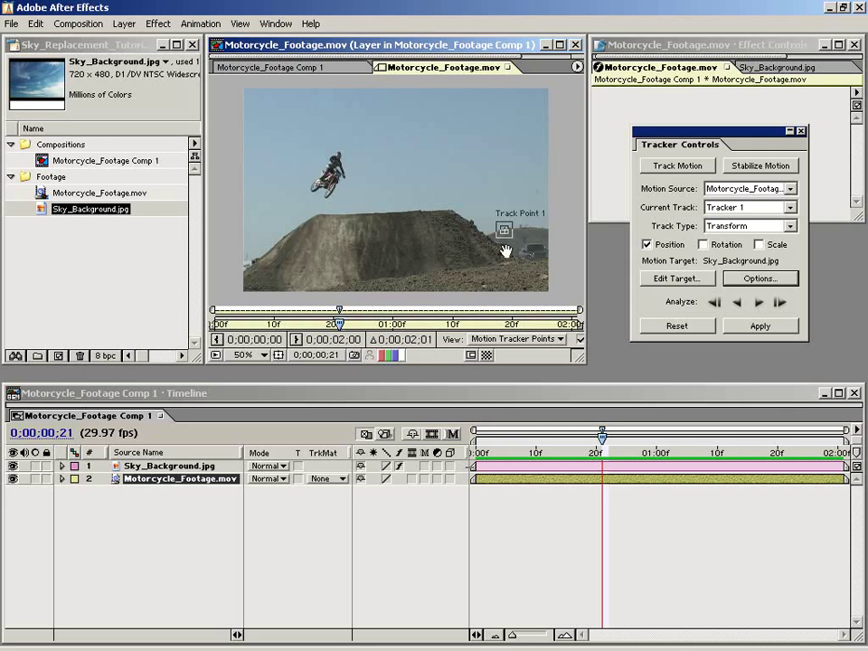
# Step: Go to the first frame and reposition Track Point 1 on the ridge of the distant hill behind the dirt mound
pyautogui.press('.')
pyautogui.press('.')
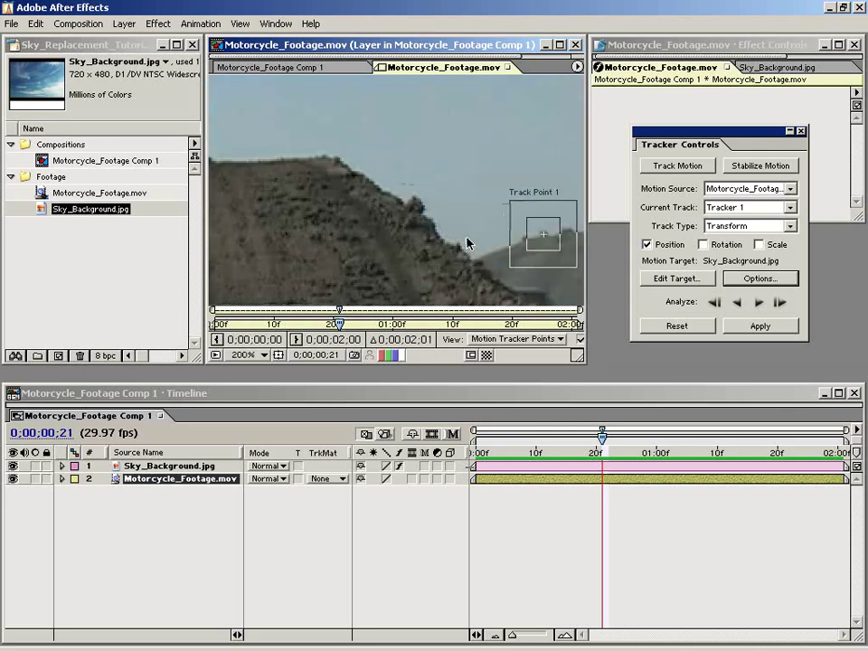
pyautogui.moveTo(467, 242); pyautogui.dragTo(351, 241)
pyautogui.press(',')
pyautogui.press(',')
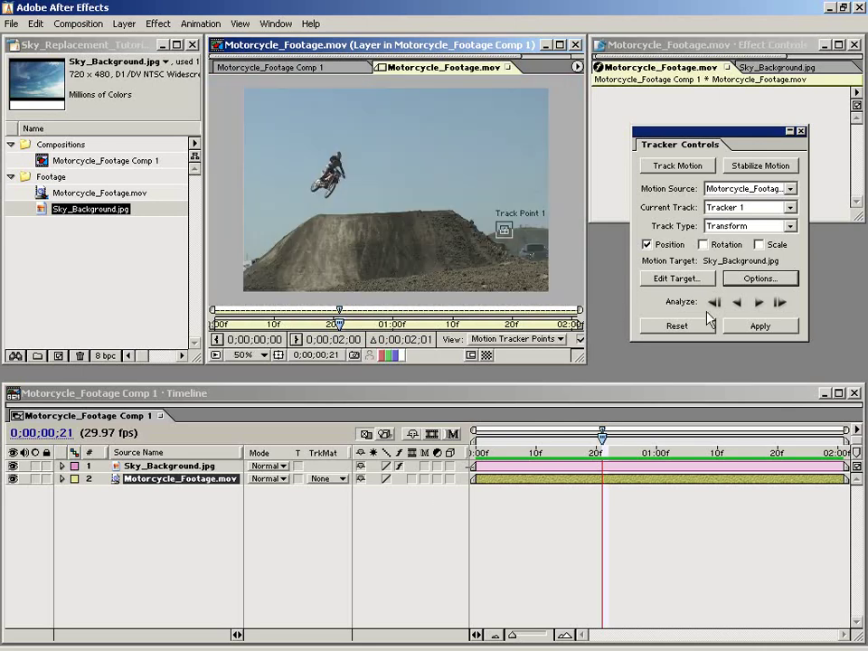
pyautogui.click(760, 303)
pyautogui.moveTo(600, 438); pyautogui.dragTo(473, 439)
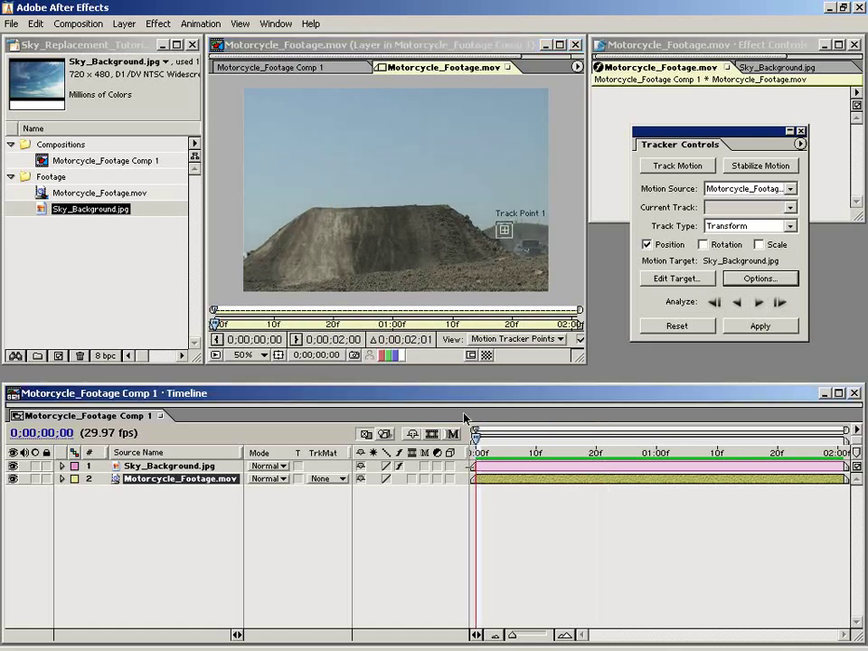
pyautogui.scroll(2, 536, 264)
pyautogui.moveTo(538, 266); pyautogui.dragTo(357, 217)
pyautogui.moveTo(543, 258); pyautogui.dragTo(331, 173)
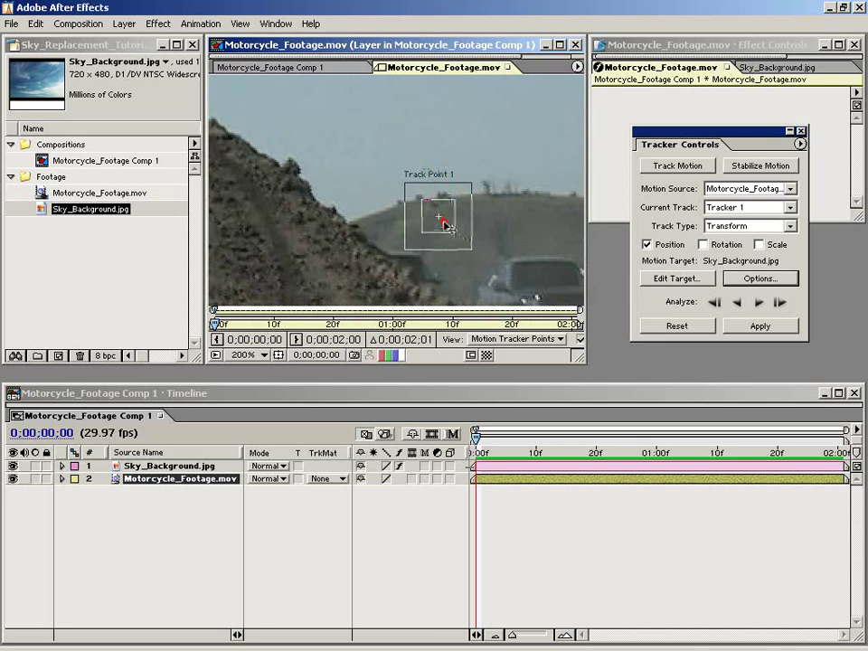
pyautogui.moveTo(442, 221); pyautogui.dragTo(424, 202)
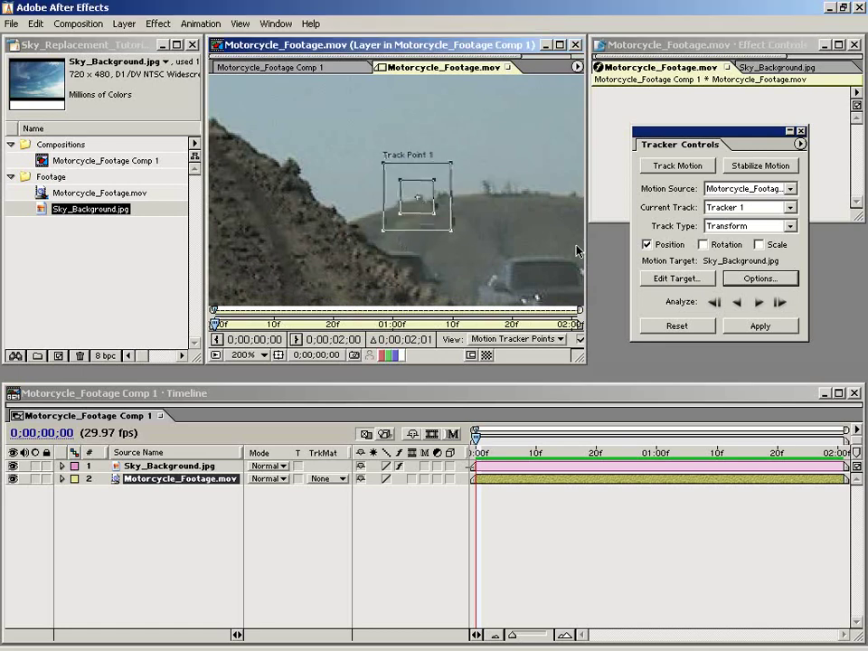
pyautogui.scroll(-1, 387, 263)
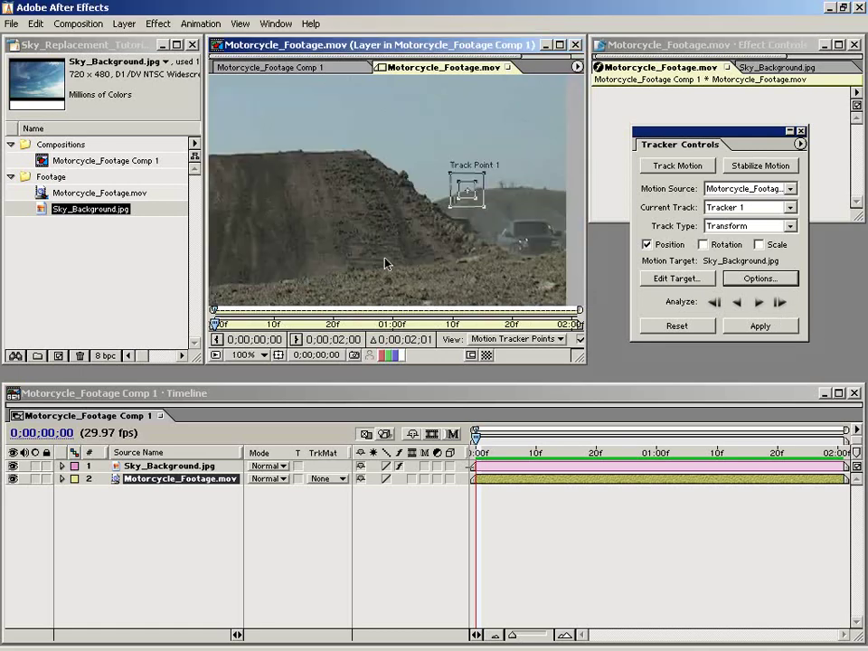
# Step: Analyze the motion forward from the first frame through 0;00;02;00 and inspect the resulting track path
pyautogui.click(760, 305)
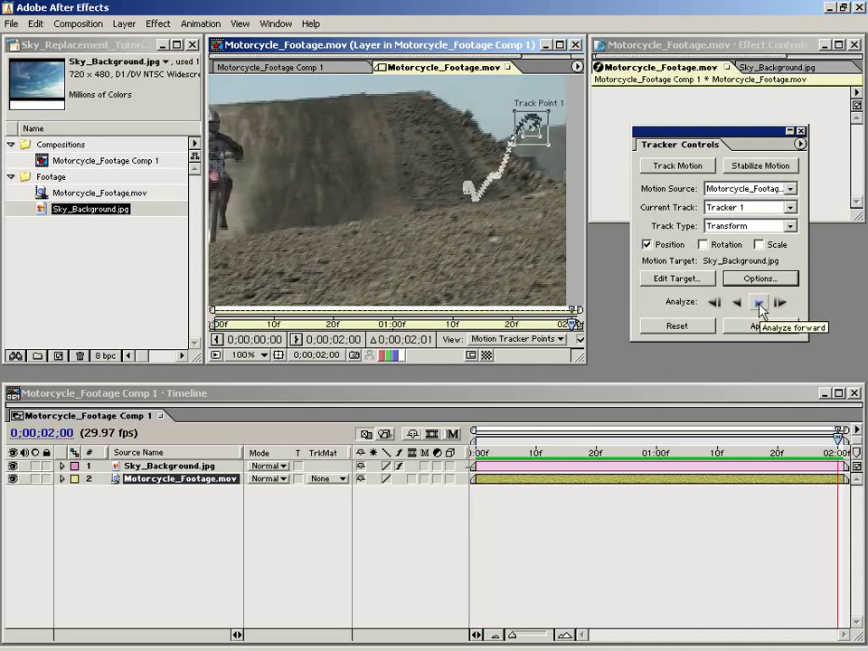
pyautogui.click(571, 513)
pyautogui.click(511, 223)
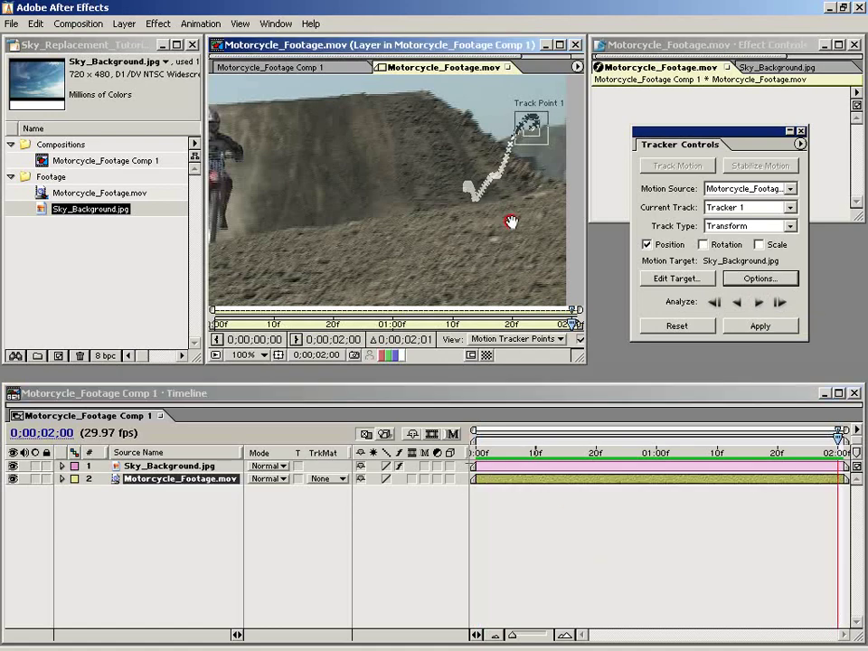
pyautogui.press('.')
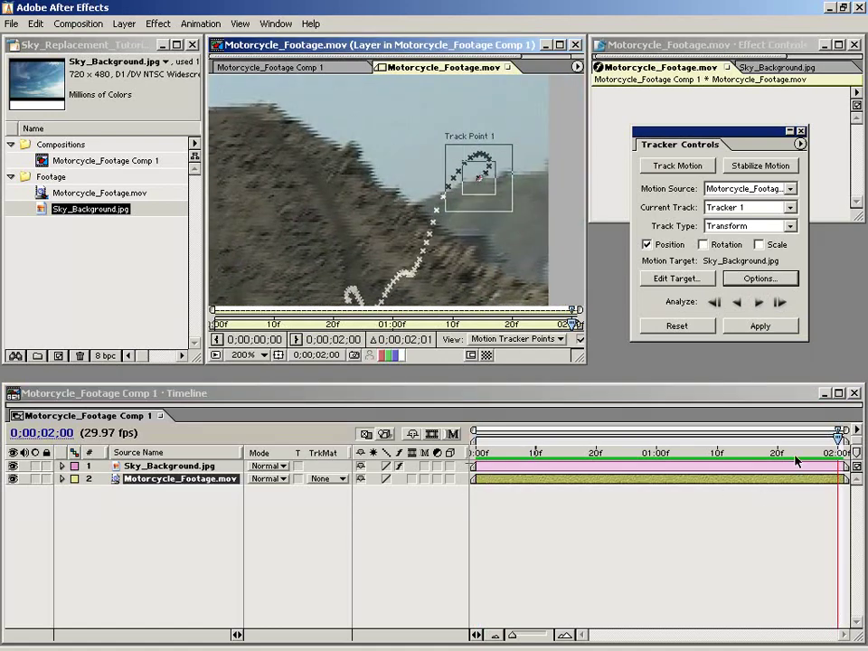
pyautogui.press(',')
pyautogui.click(524, 453)
pyautogui.press(',')
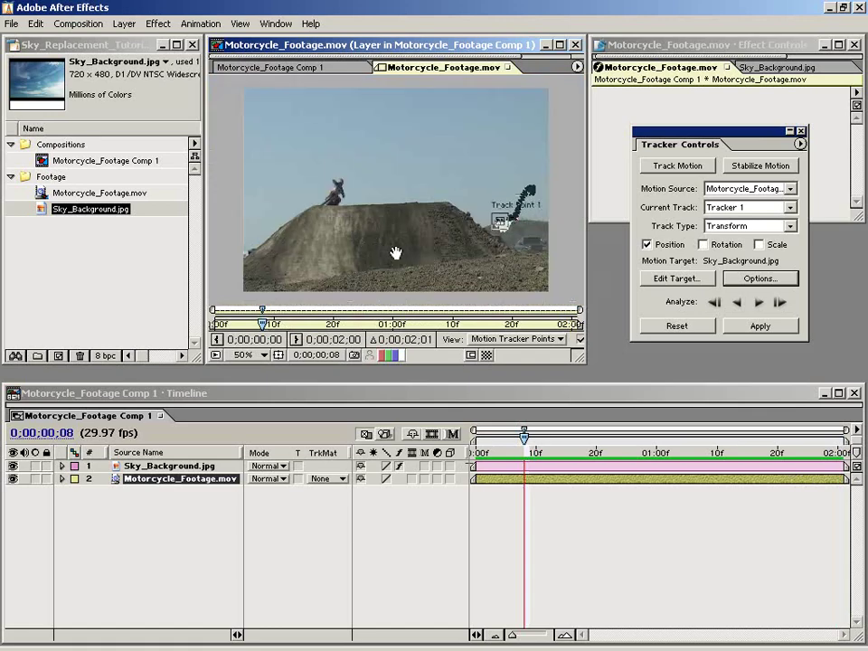
pyautogui.moveTo(396, 254); pyautogui.dragTo(425, 241)
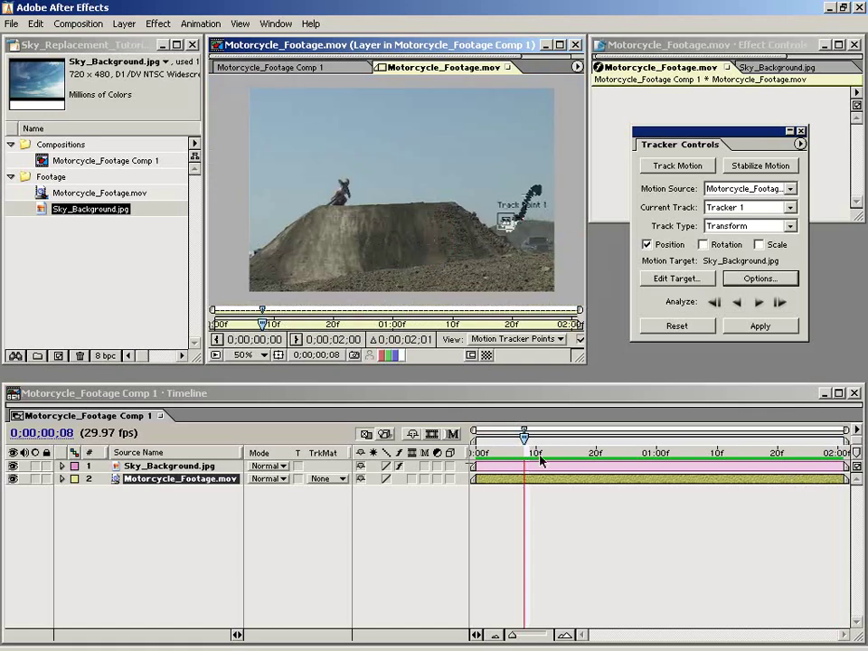
# Step: Return to the first frame and apply the tracking data to Sky_Background.jpg in the X and Y dimensions
pyautogui.moveTo(540, 453); pyautogui.dragTo(475, 465)
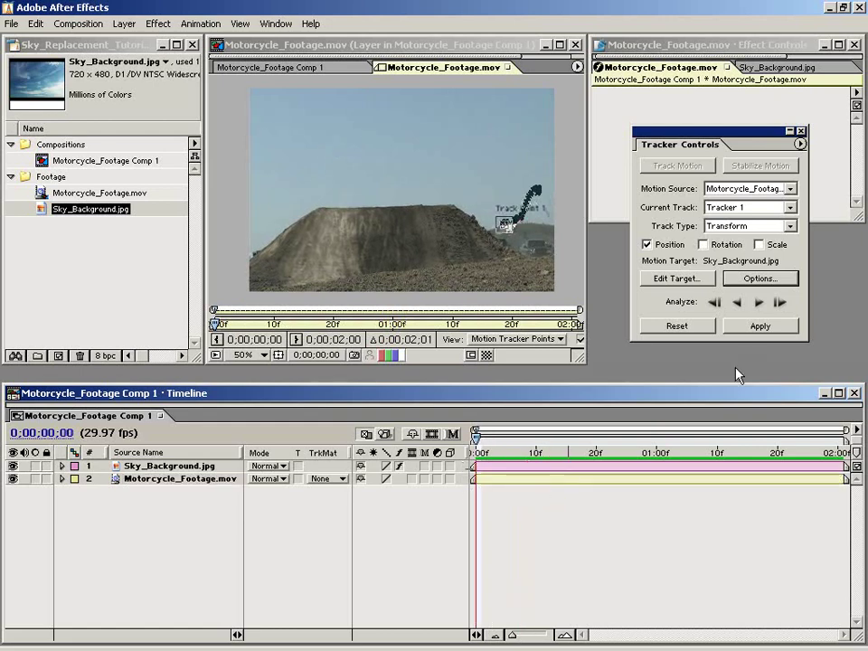
pyautogui.click(758, 327)
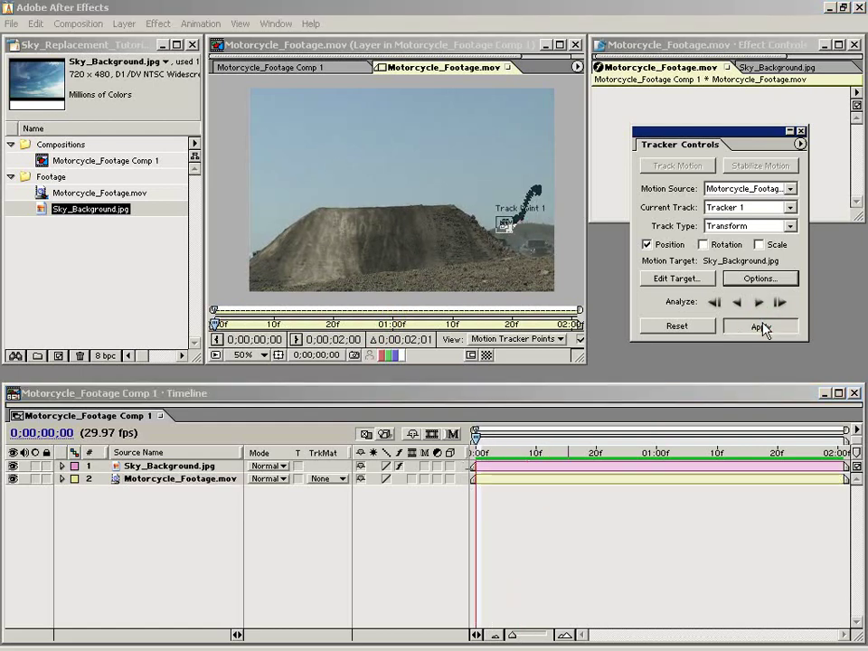
pyautogui.moveTo(409, 290); pyautogui.dragTo(374, 219)
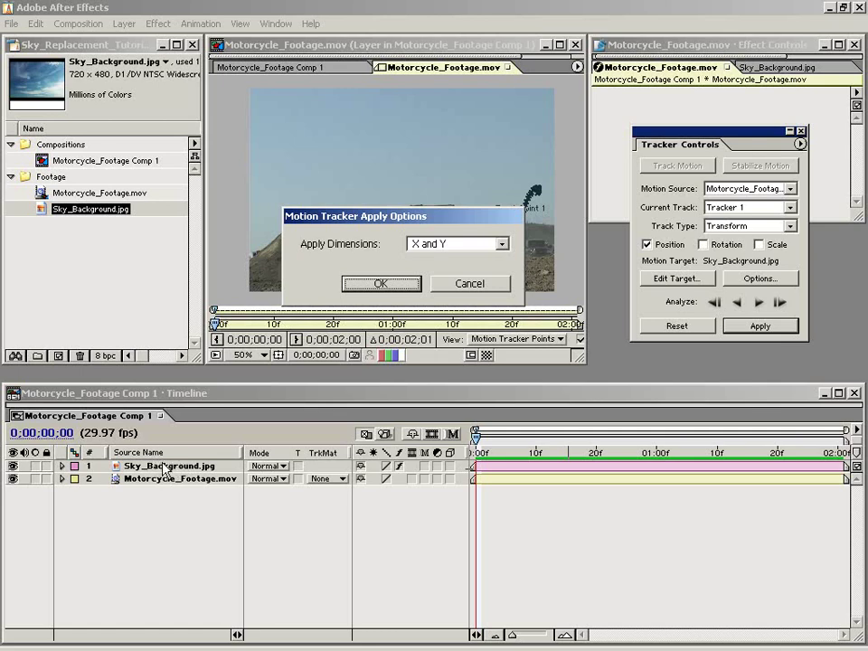
pyautogui.click(385, 285)
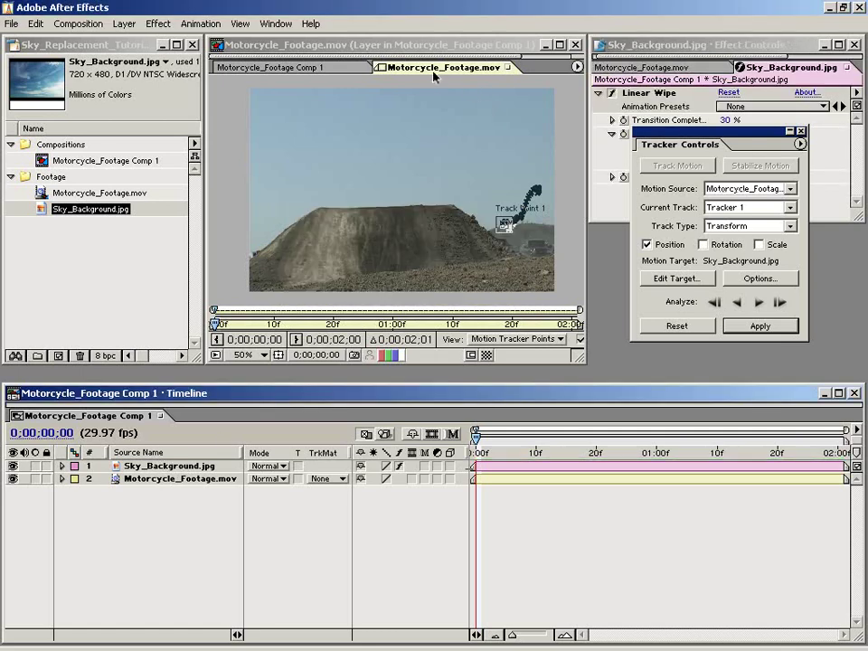
# Step: Separate the Motorcycle_Footage.mov layer view from the composition view, close it, and preview the composition with the tracked sky
pyautogui.moveTo(443, 67); pyautogui.dragTo(453, 224)
pyautogui.moveTo(427, 226); pyautogui.dragTo(426, 132)
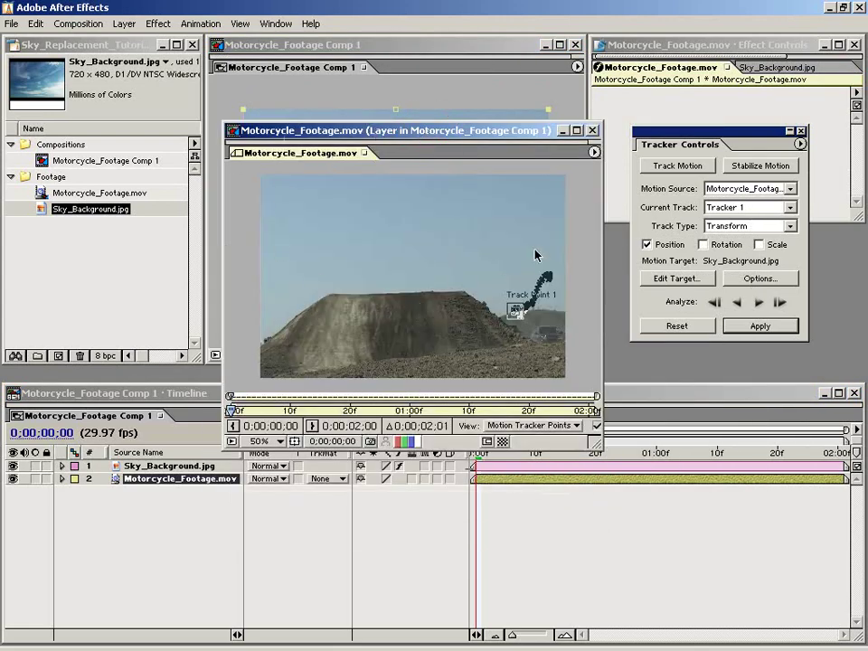
pyautogui.click(593, 131)
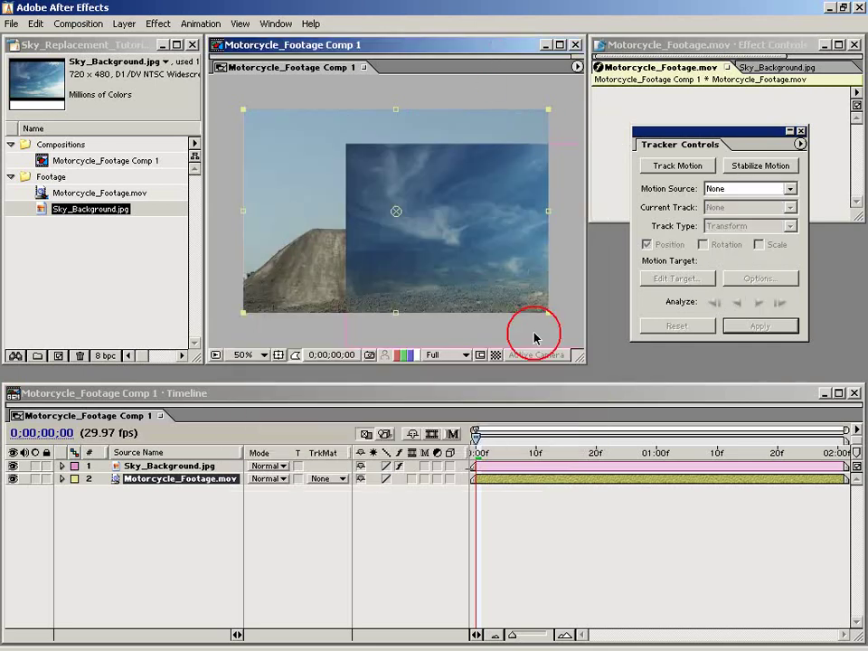
pyautogui.moveTo(479, 440); pyautogui.dragTo(475, 480)
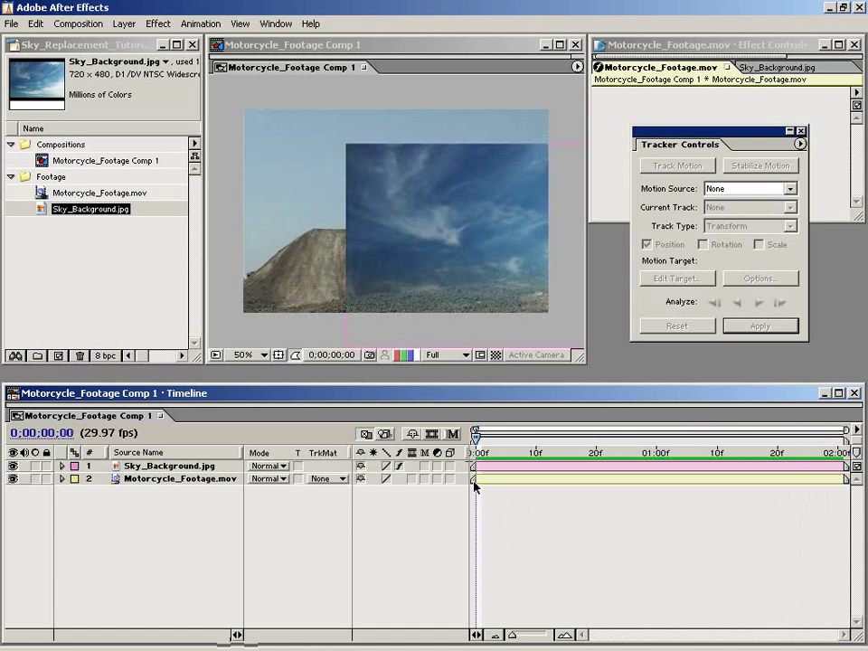
# Step: Select all of the sky layer's Position keyframes, move the sky to about 364.5, 197.5 at the first frame, and check up to 0;00;00;09
pyautogui.click(62, 466)
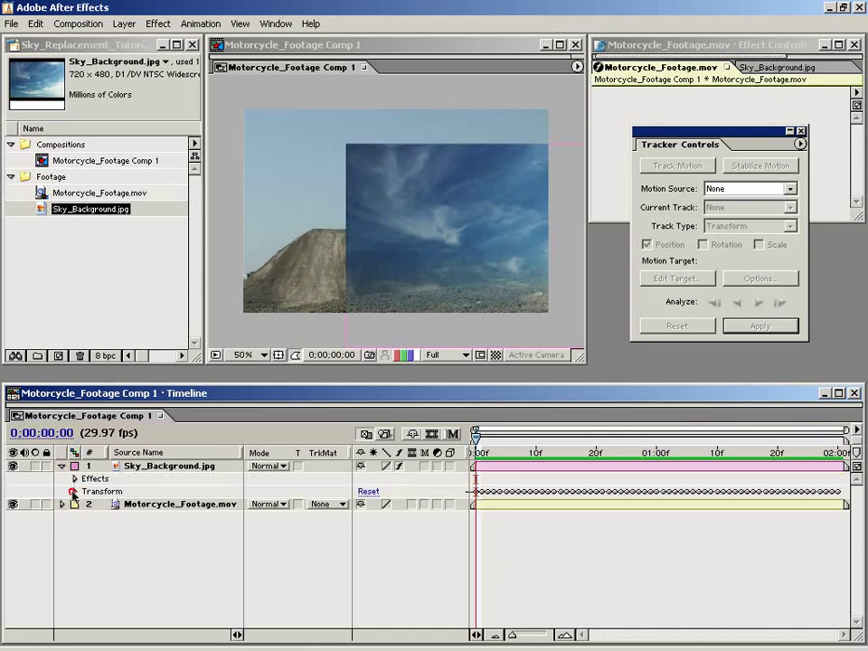
pyautogui.click(74, 491)
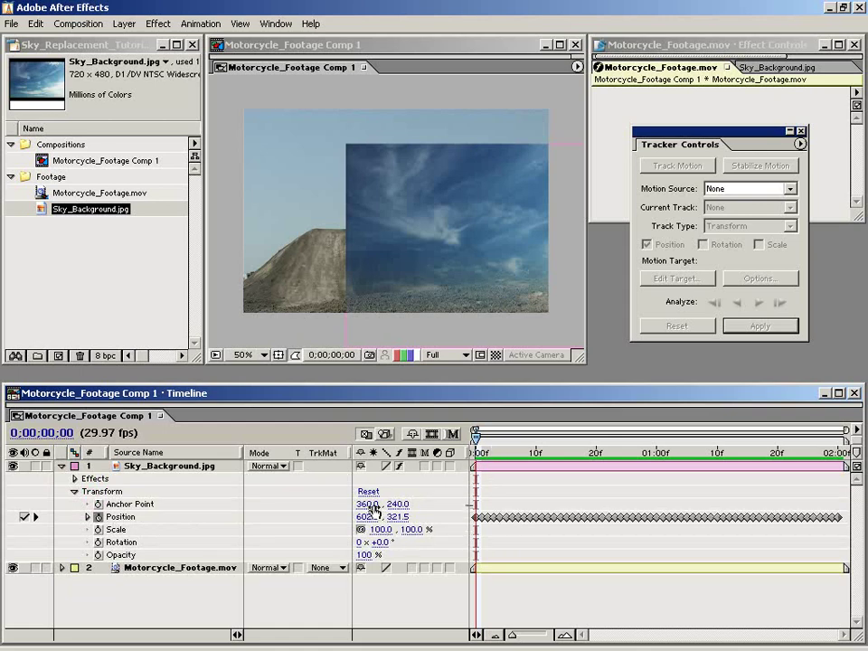
pyautogui.moveTo(370, 509); pyautogui.dragTo(461, 484)
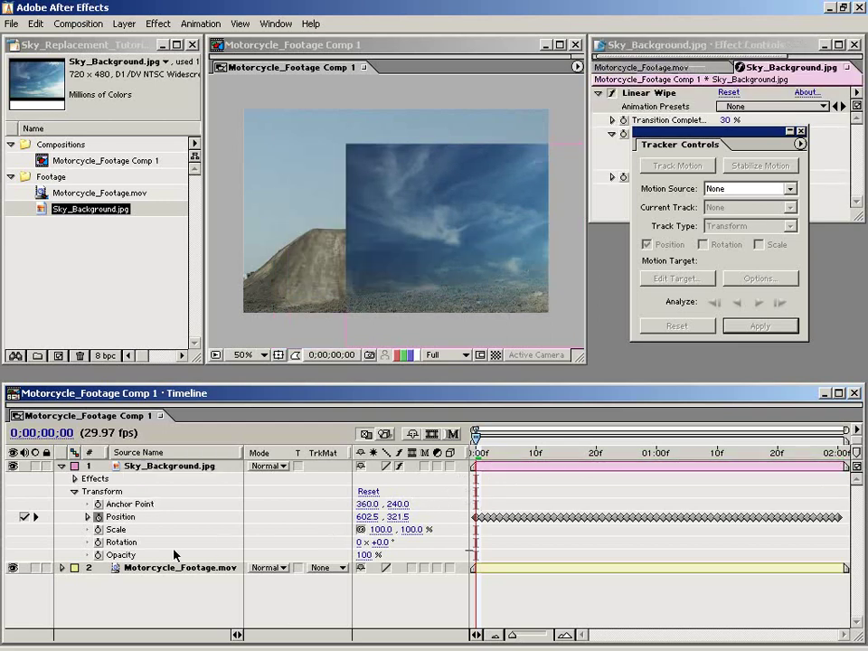
pyautogui.click(120, 517)
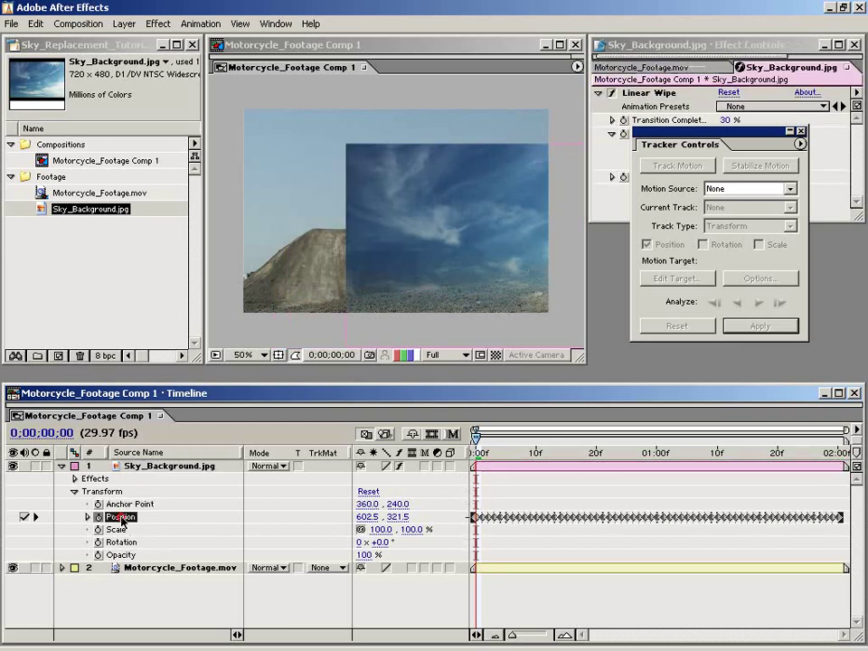
pyautogui.moveTo(549, 280); pyautogui.dragTo(449, 232)
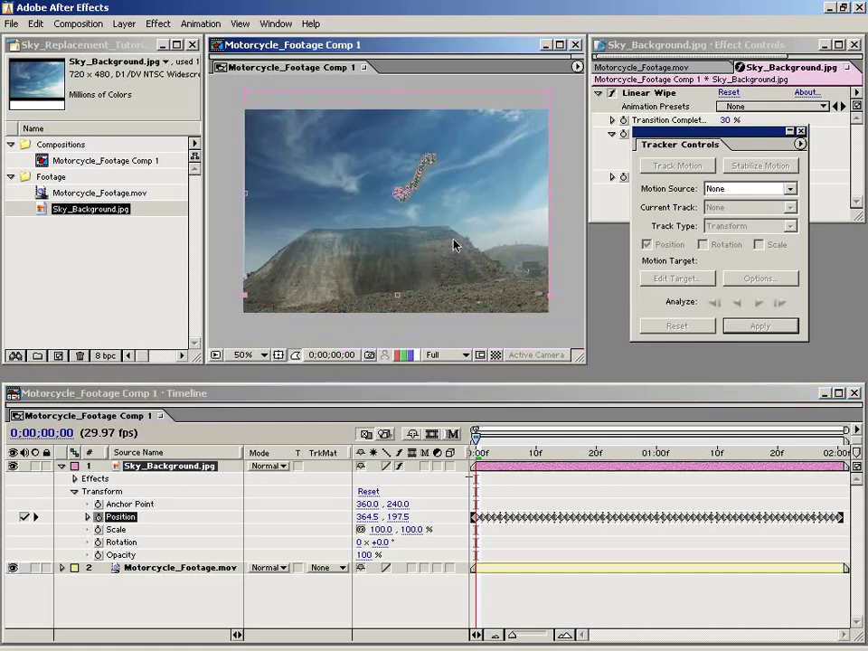
pyautogui.moveTo(486, 455); pyautogui.dragTo(532, 475)
# Step: Try to move the sky layer up at 0;00;00;09 with only the current Position keyframe selected
pyautogui.click(116, 529)
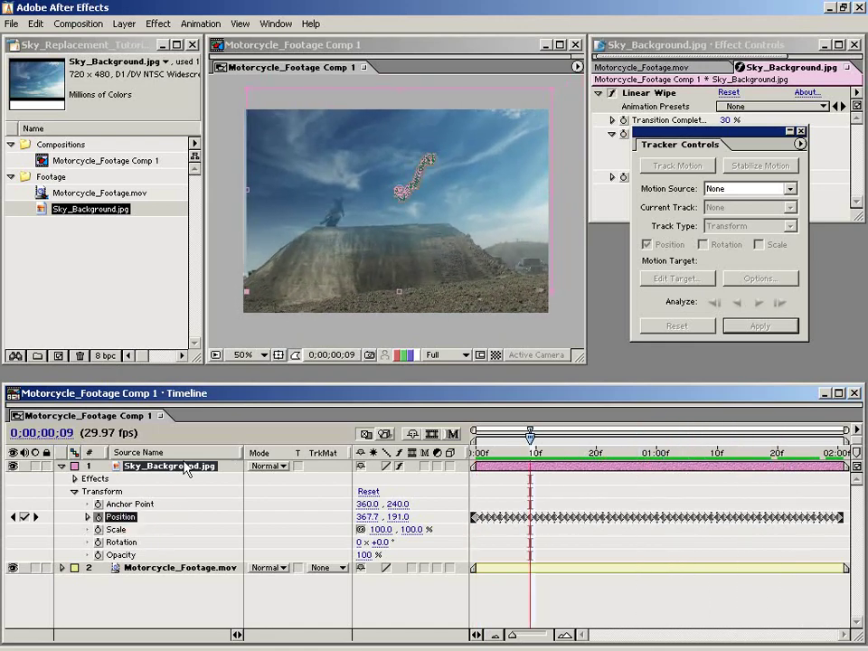
pyautogui.click(546, 227)
pyautogui.moveTo(493, 239); pyautogui.dragTo(492, 234)
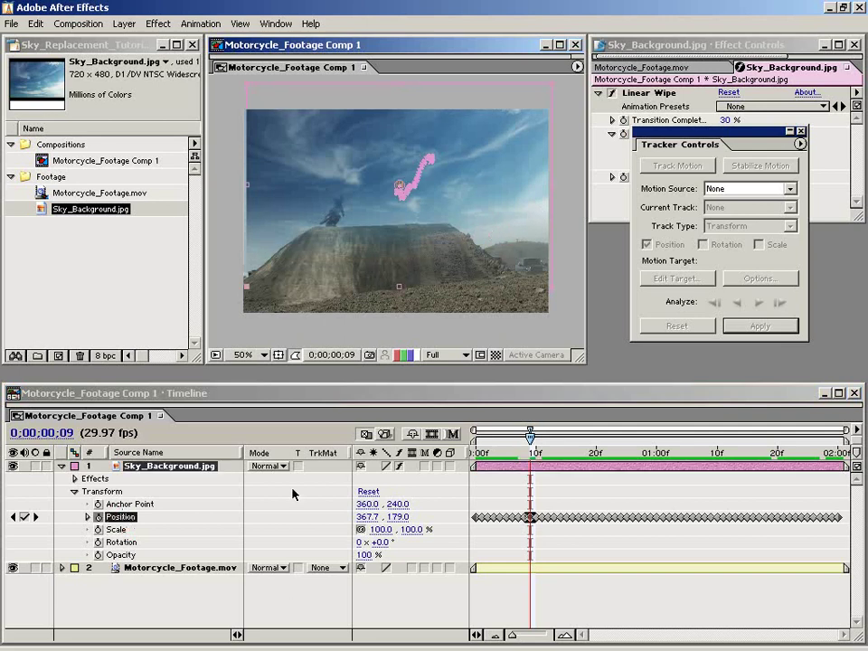
# Step: Reselect all of the sky layer's Position keyframes and move the whole motion path up, to about 359.7, 65.0 at 0;00;00;09
pyautogui.click(120, 517)
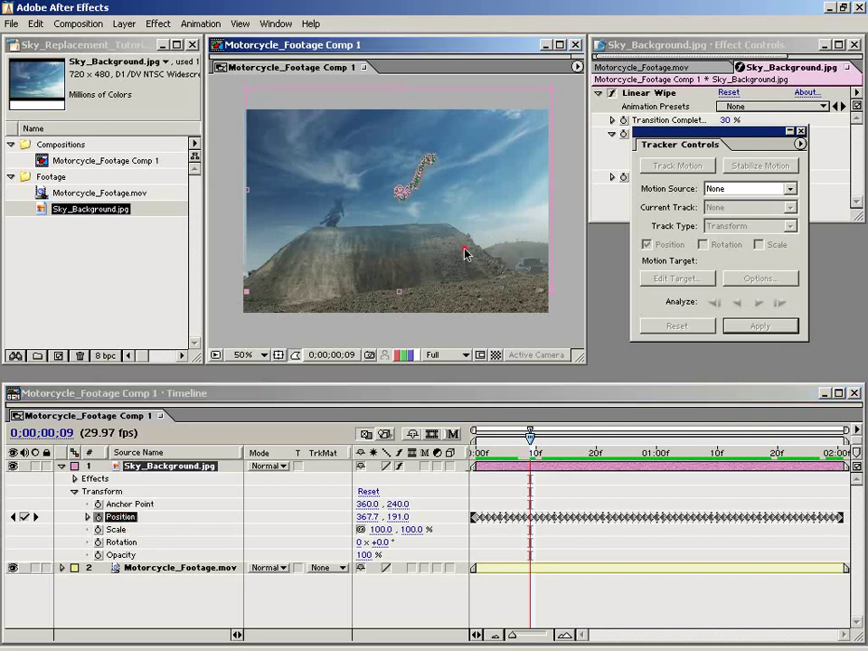
pyautogui.moveTo(465, 253); pyautogui.dragTo(462, 199)
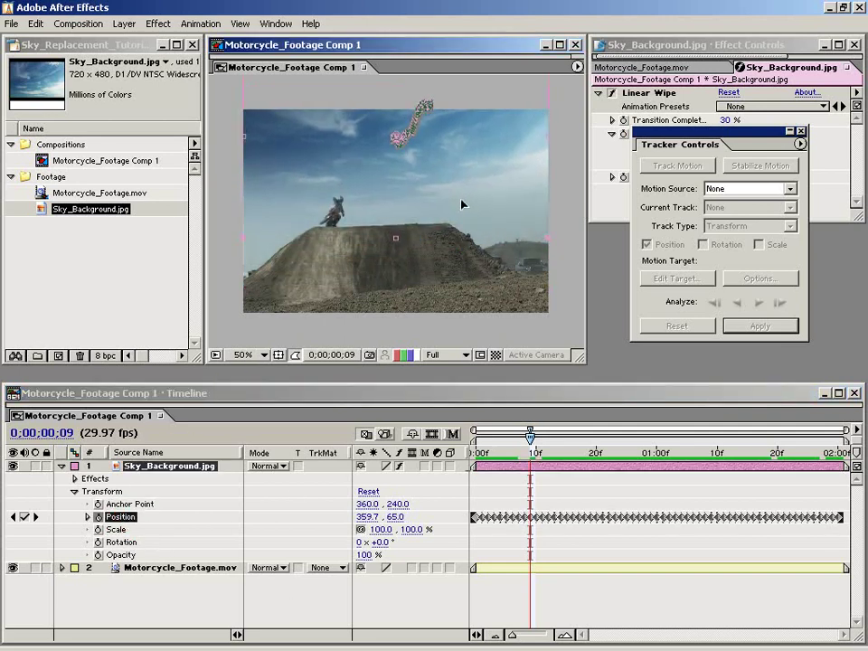
# Step: Scale the sky layer to 121% so it fills the frame at 0;00;01;20, check it at 0;00;01;05, and collapse the layer properties
pyautogui.click(570, 568)
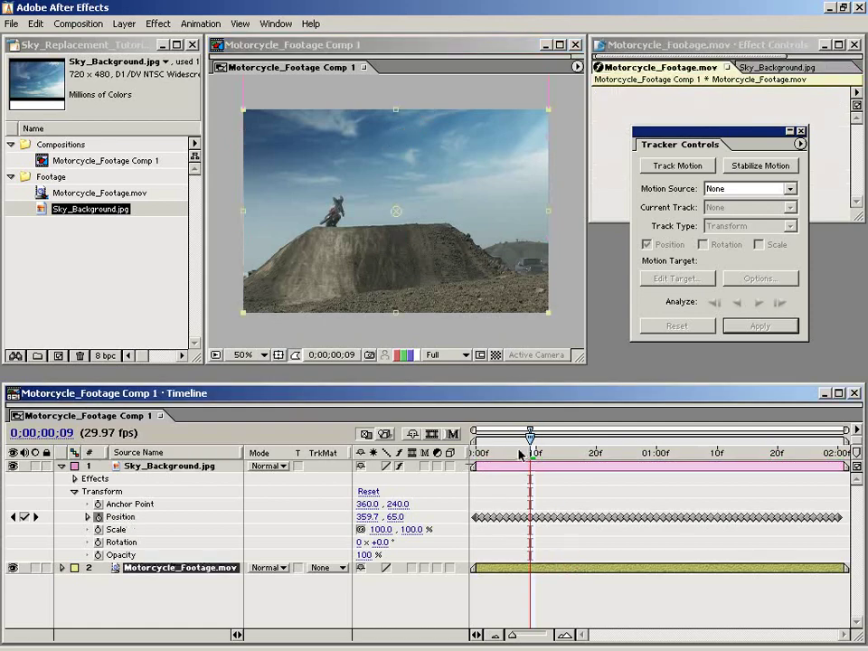
pyautogui.click(548, 445)
pyautogui.moveTo(548, 444); pyautogui.dragTo(777, 440)
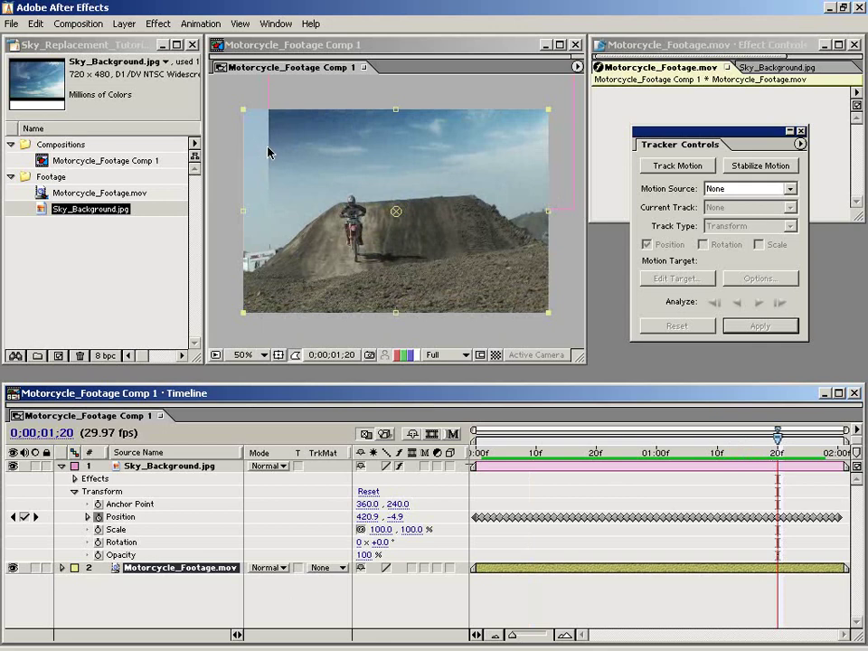
pyautogui.keyDown('alt'); pyautogui.click(366, 210); pyautogui.keyUp('alt')
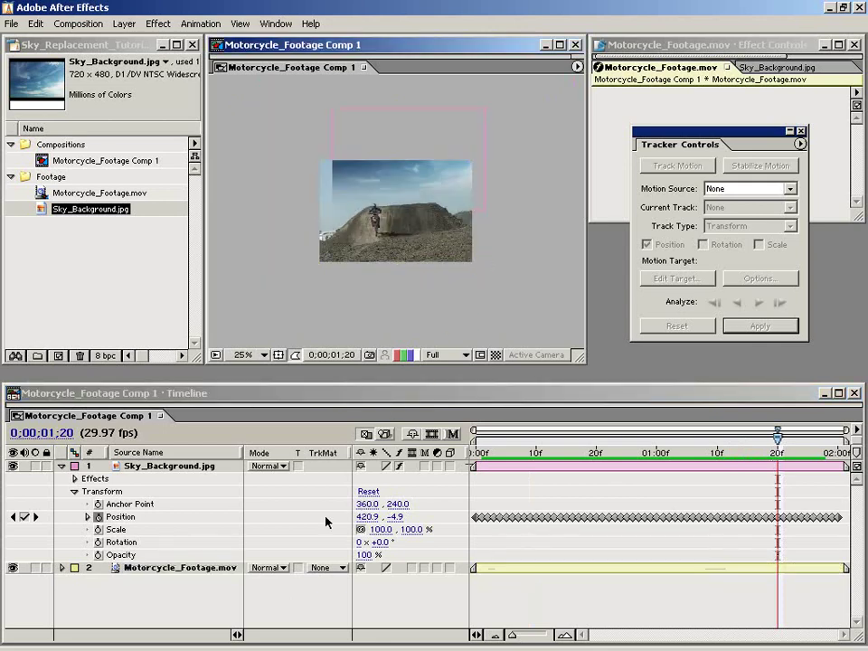
pyautogui.moveTo(412, 529)
pyautogui.mouseDown()
pyautogui.moveTo(428, 521)
pyautogui.moveTo(418, 521)
pyautogui.mouseUp()
pyautogui.click(399, 248)
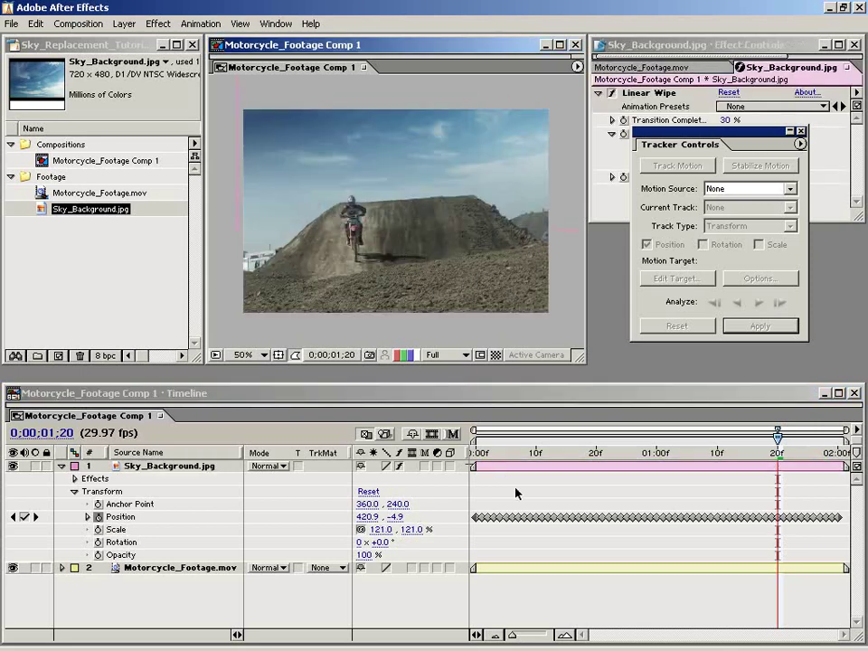
pyautogui.moveTo(474, 453); pyautogui.dragTo(683, 475)
pyautogui.hotkey('ctrl', '`')
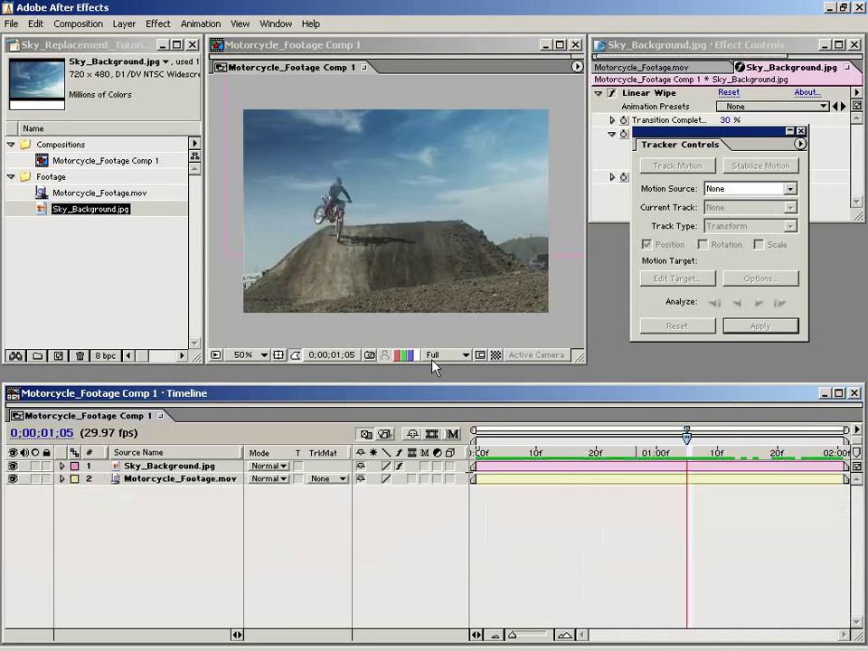
# Step: Examine the airborne rider at 0;00;00;19 up close, comparing the picture with the sky layer hidden and shown
pyautogui.click(591, 452)
pyautogui.press('.')
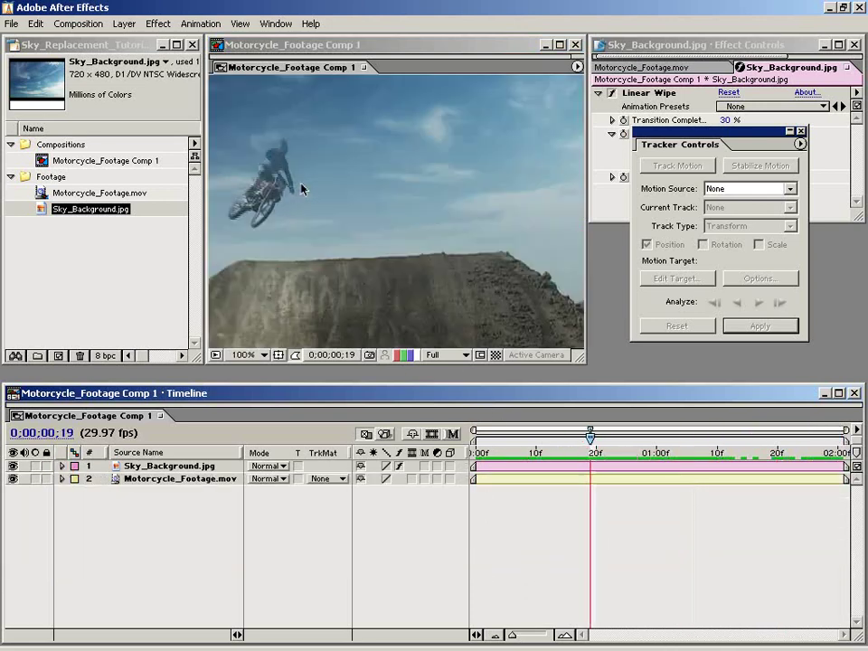
pyautogui.moveTo(277, 195); pyautogui.dragTo(340, 206)
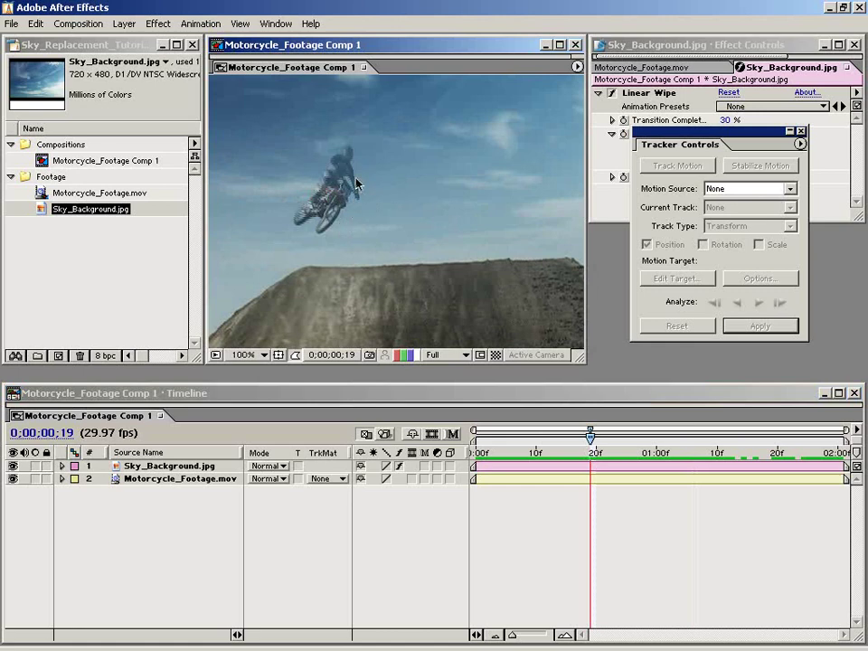
pyautogui.click(14, 466)
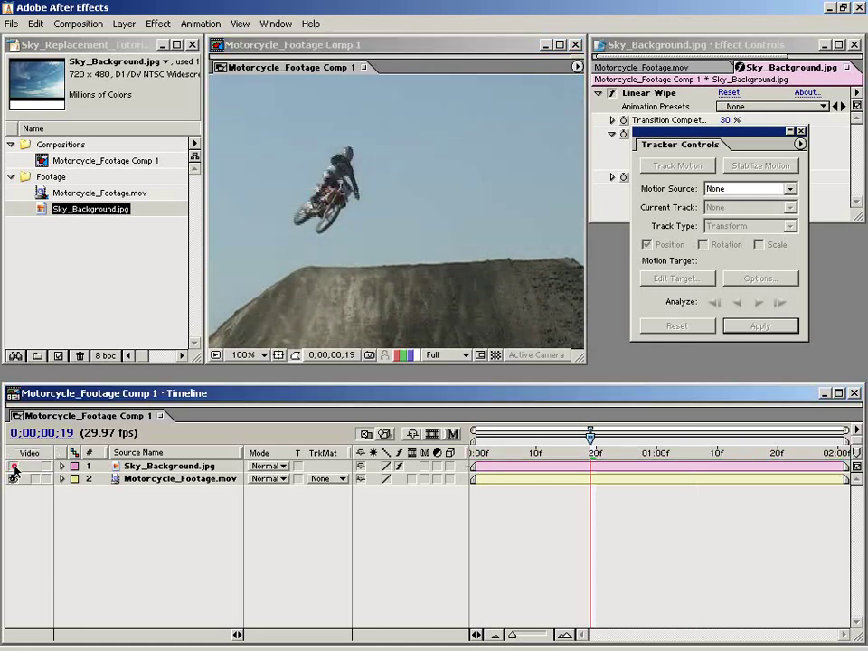
pyautogui.click(172, 466)
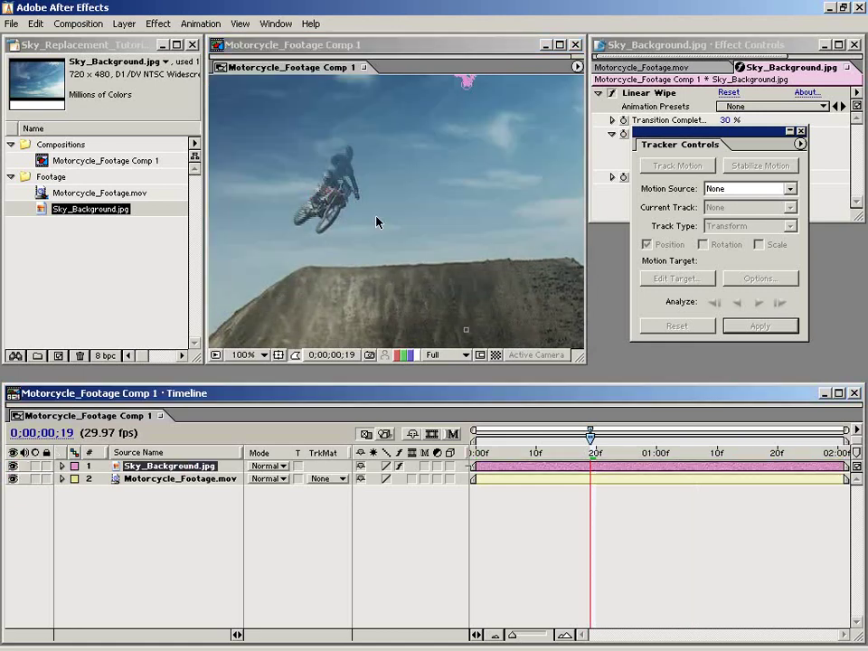
pyautogui.press(',')
pyautogui.click(147, 480)
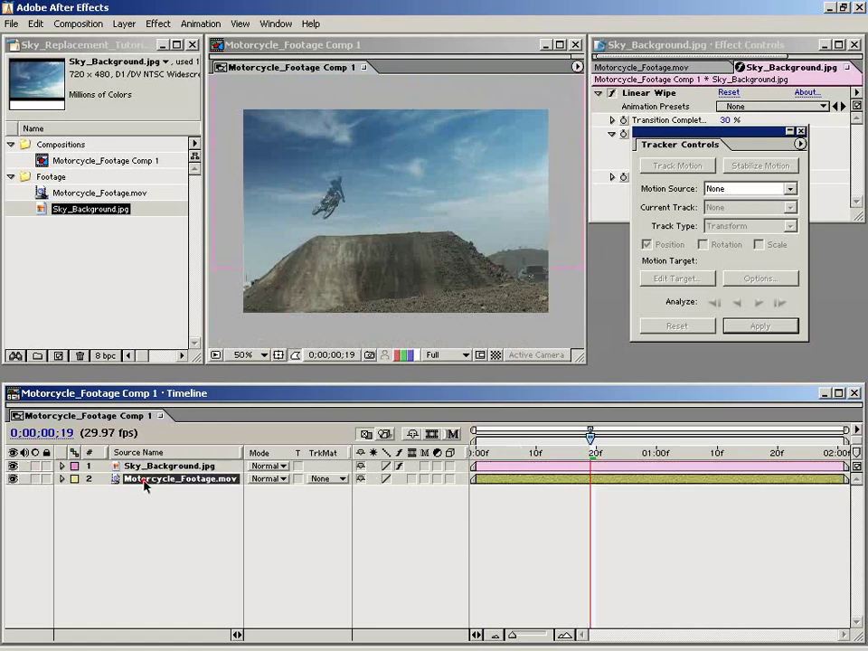
pyautogui.click(117, 524)
pyautogui.click(13, 466)
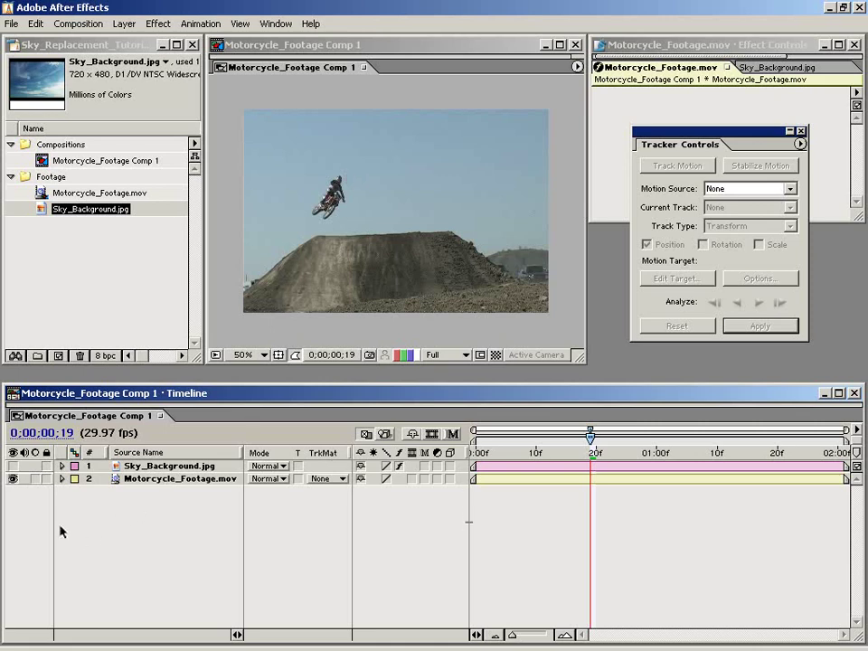
pyautogui.click(14, 465)
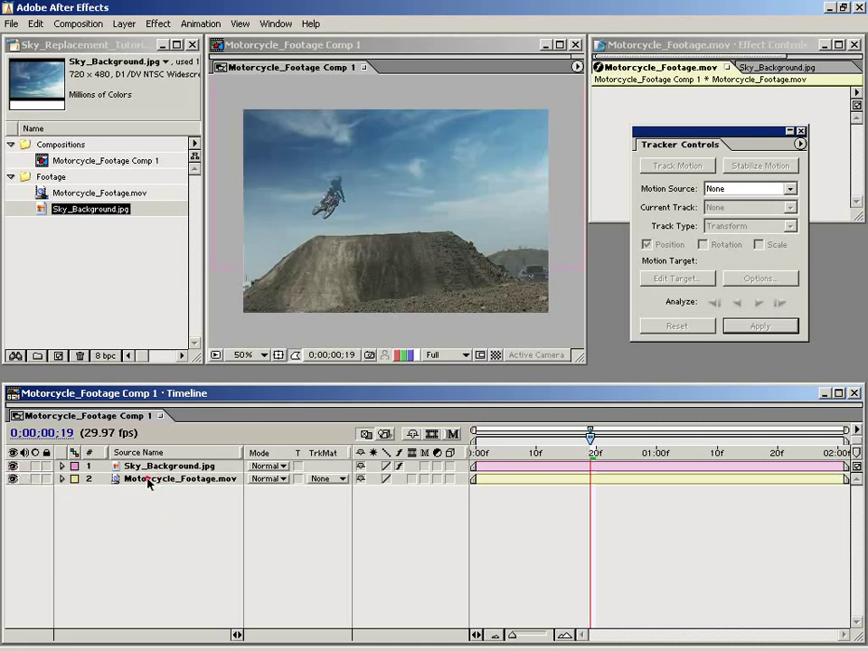
# Step: Duplicate the Motorcycle_Footage.mov layer and place the copy above the sky layer, undoing a trial shift of the copy
pyautogui.click(150, 480)
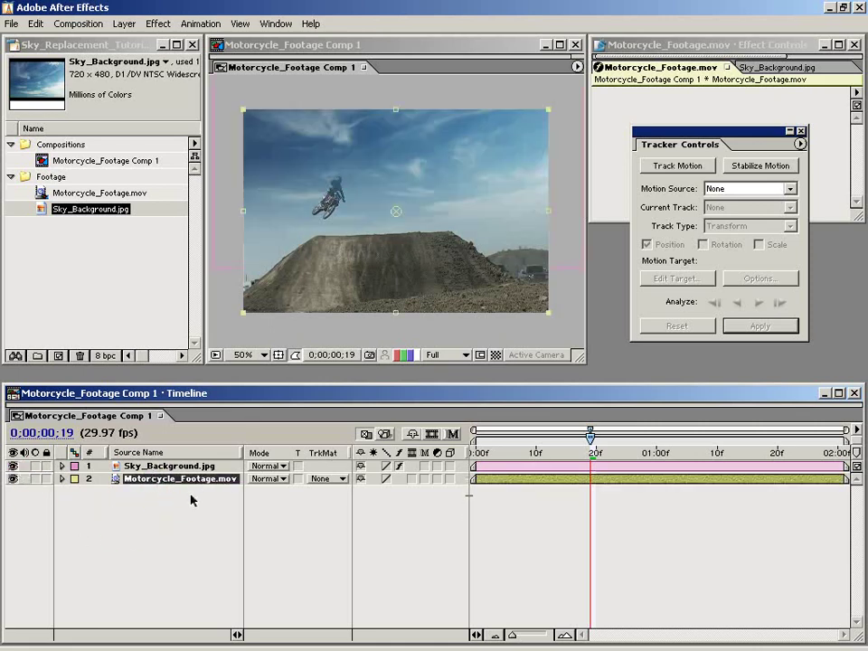
pyautogui.hotkey('ctrl', 'd')
pyautogui.click(152, 509)
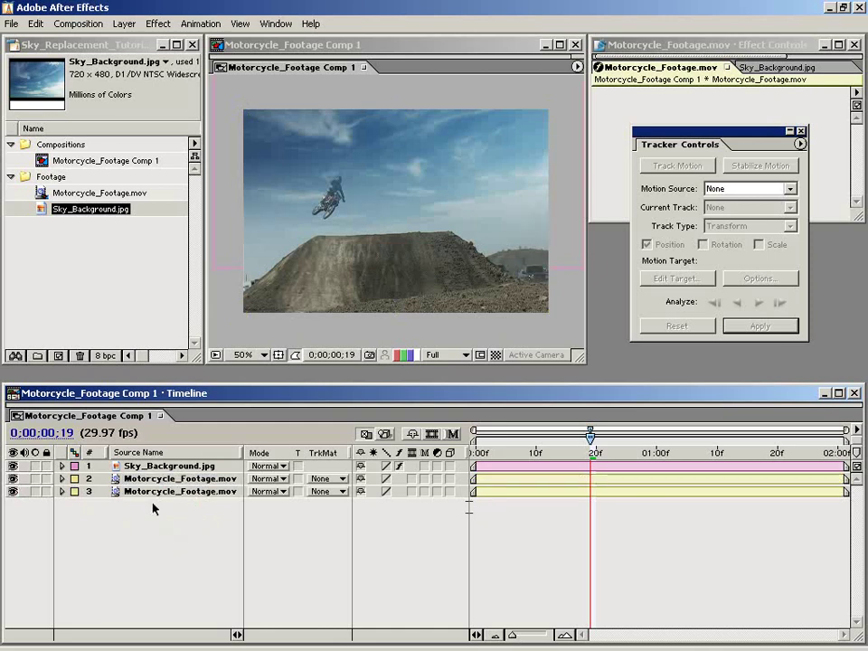
pyautogui.click(145, 482)
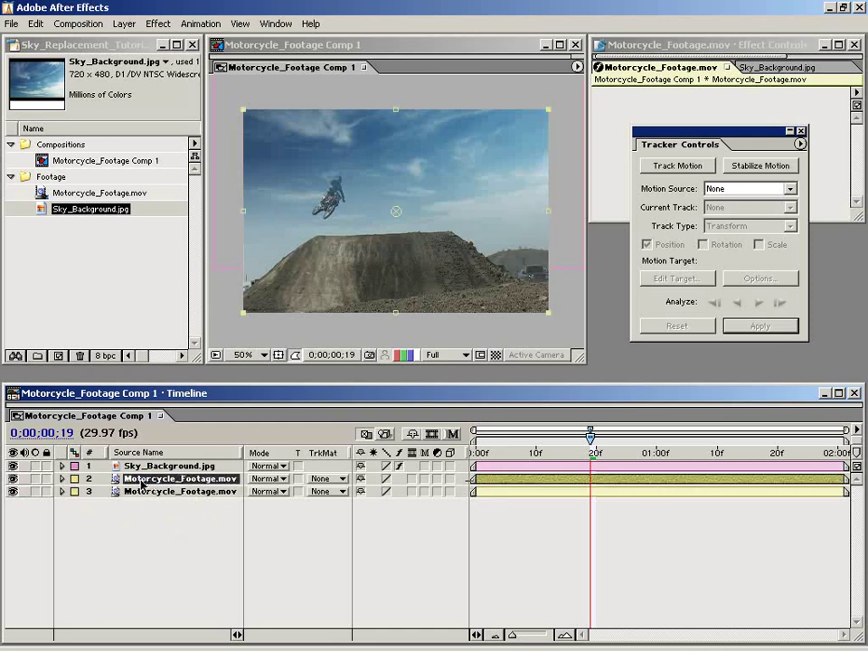
pyautogui.moveTo(142, 484); pyautogui.dragTo(177, 469)
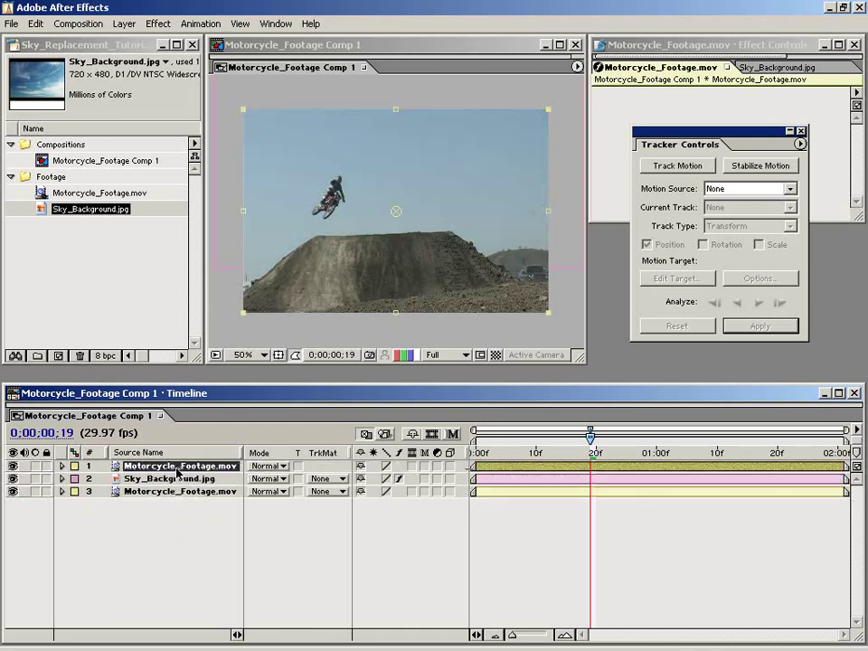
pyautogui.moveTo(371, 295); pyautogui.dragTo(518, 316)
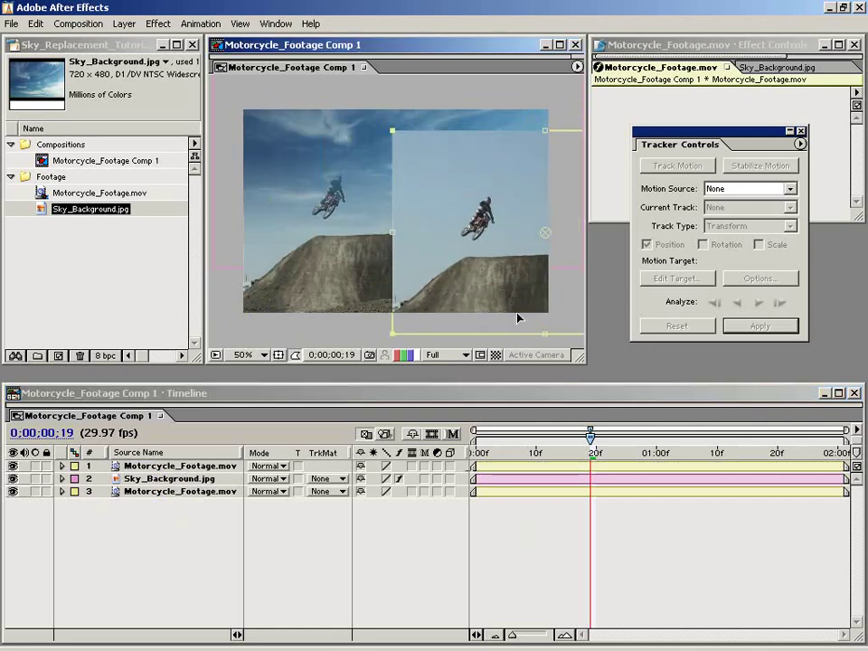
pyautogui.hotkey('ctrl', 'z')
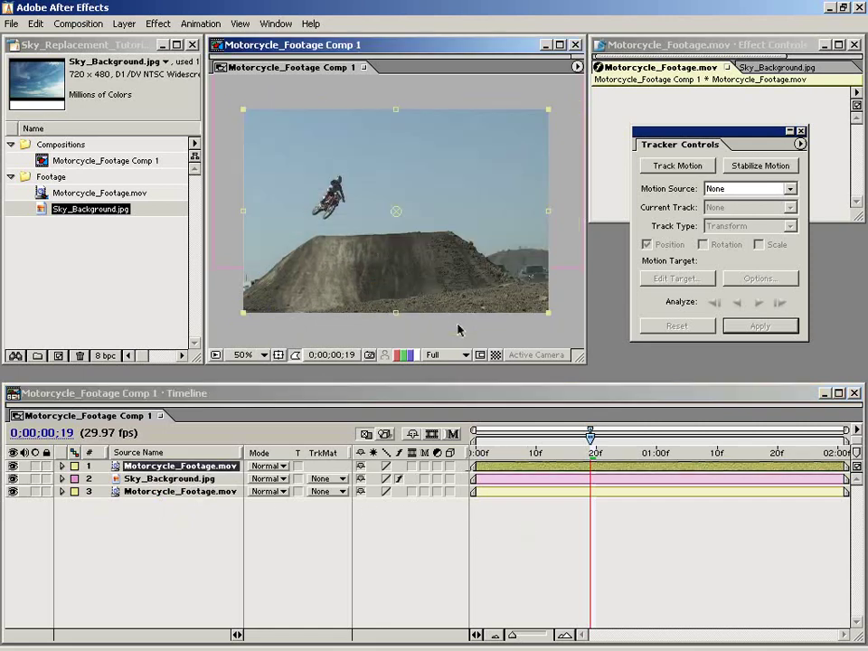
# Step: Key out the sky in the top footage copy with Color Key, sampling the blue beside the rider and using a Color Tolerance of 50
pyautogui.click(164, 24)
pyautogui.moveTo(208, 208)
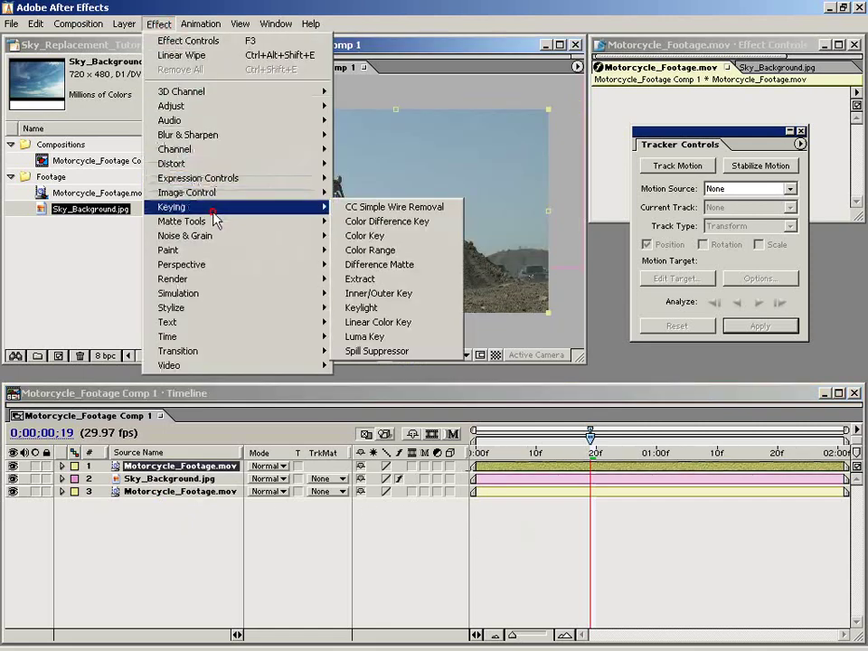
pyautogui.click(367, 236)
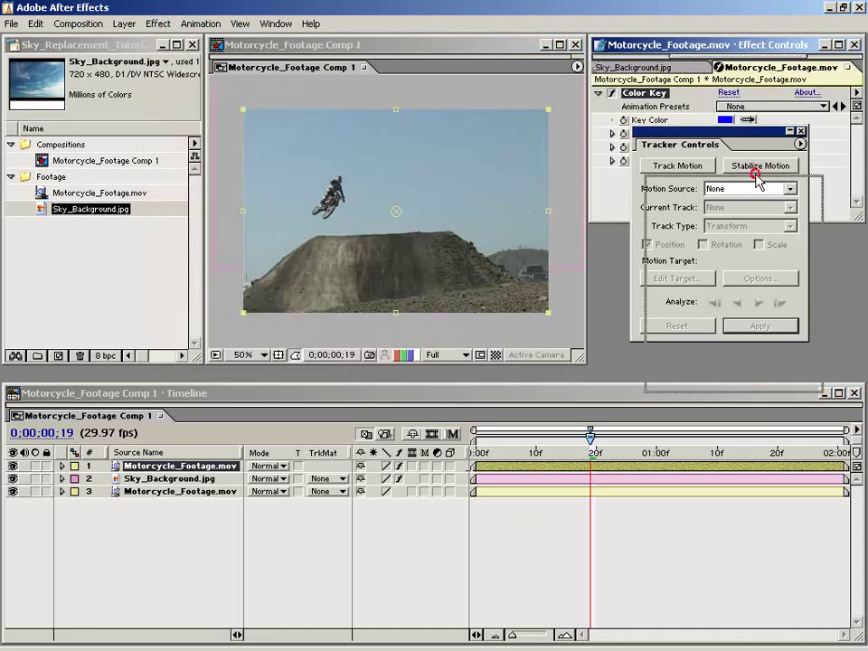
pyautogui.click(747, 121)
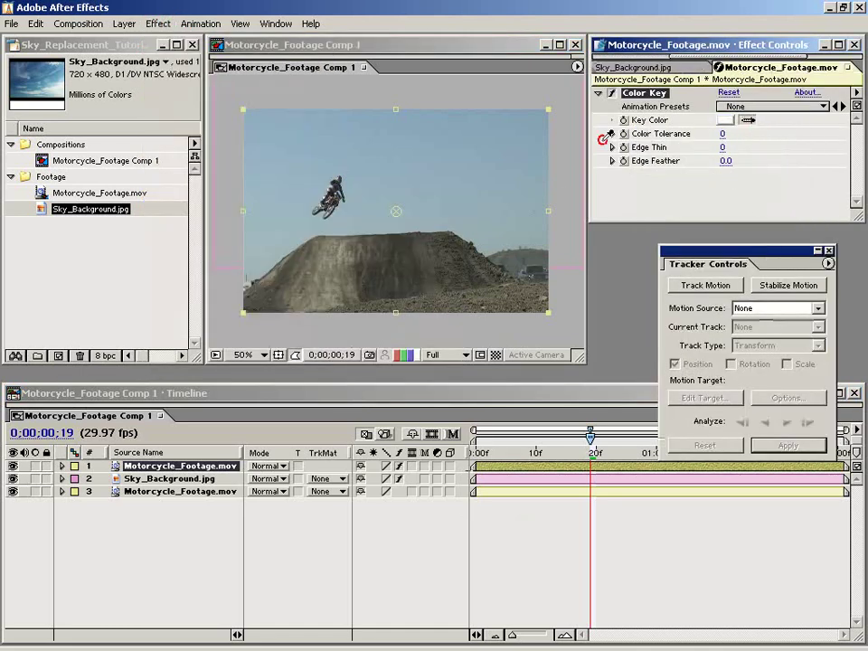
pyautogui.click(361, 168)
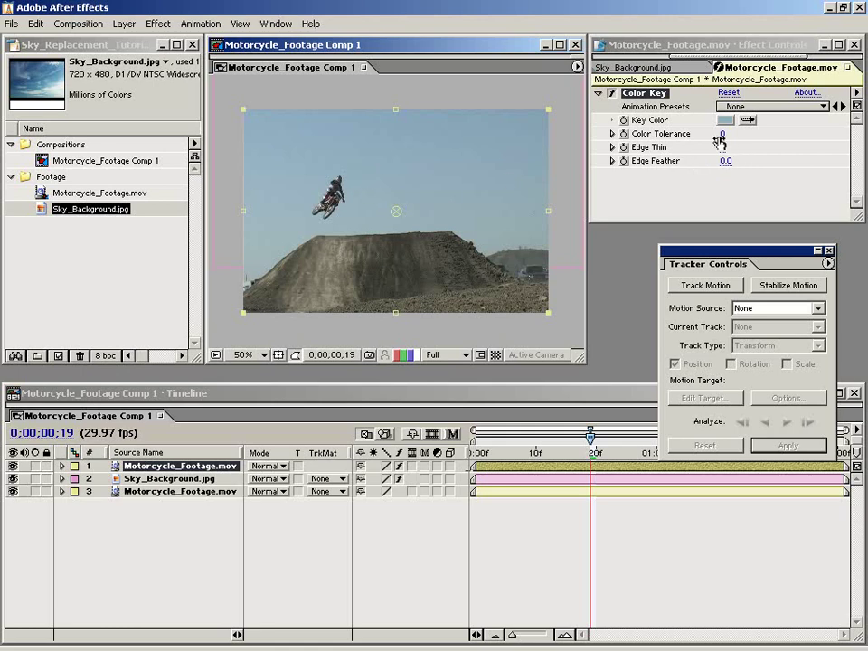
pyautogui.moveTo(722, 134); pyautogui.dragTo(739, 133)
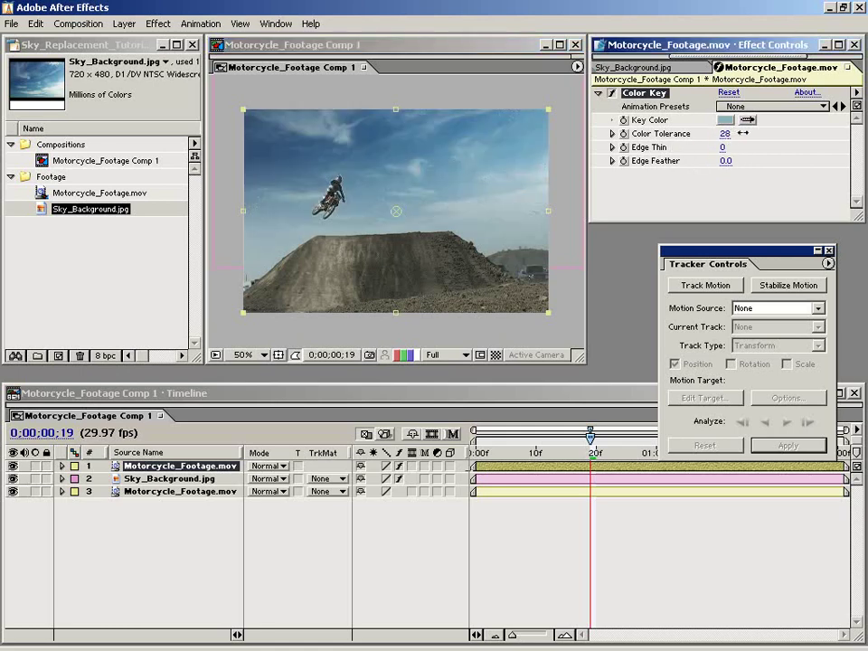
pyautogui.click(726, 134)
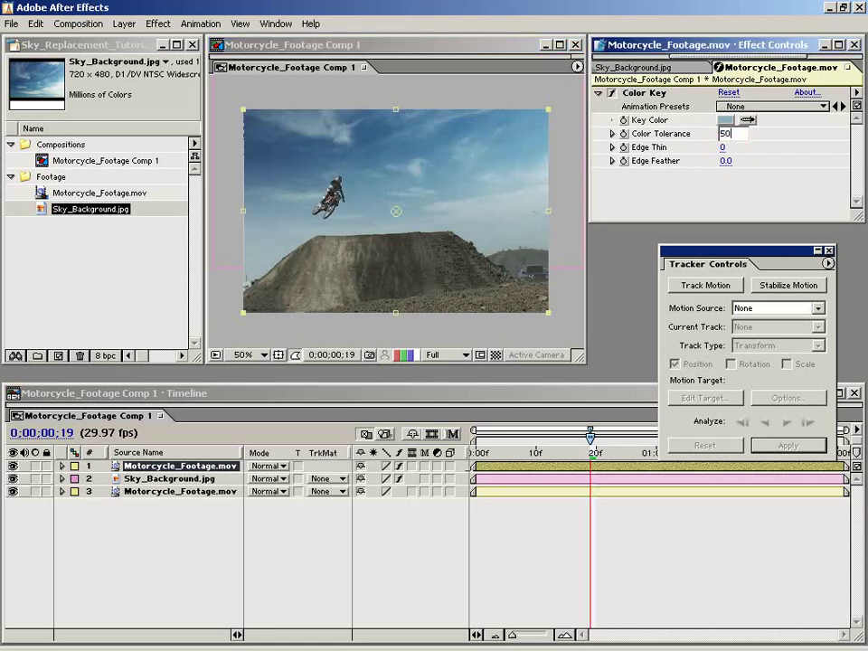
pyautogui.press('Return')
# Step: Inspect the rider up close with the keyed footage copy hidden and shown, and play the composition from 0;00;00;19
pyautogui.press('.')
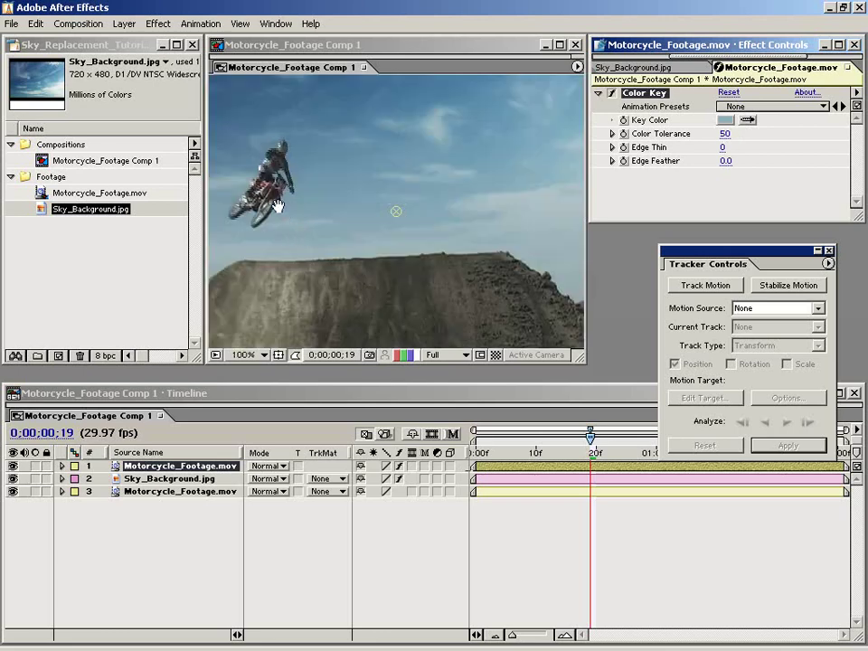
pyautogui.moveTo(284, 212); pyautogui.dragTo(407, 244)
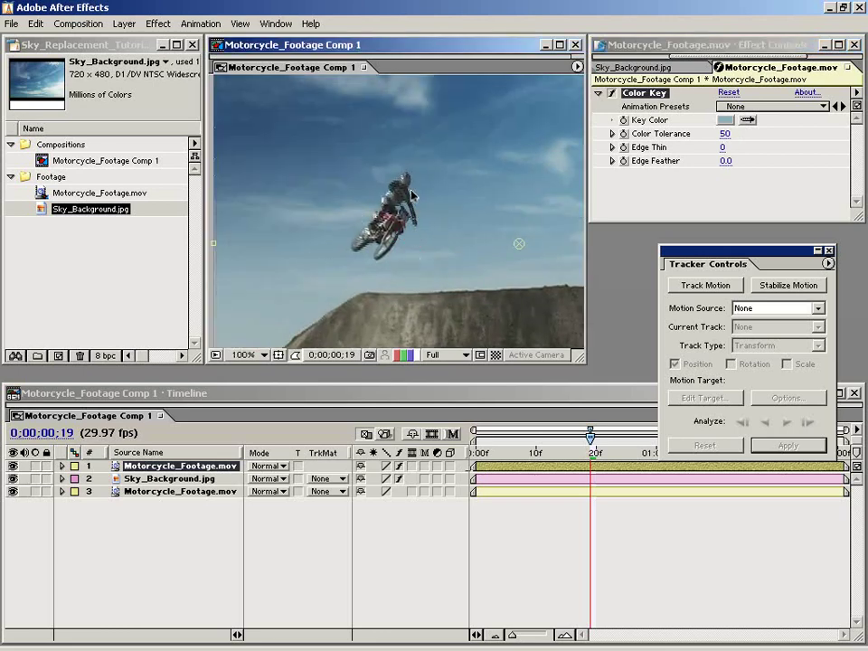
pyautogui.click(13, 467)
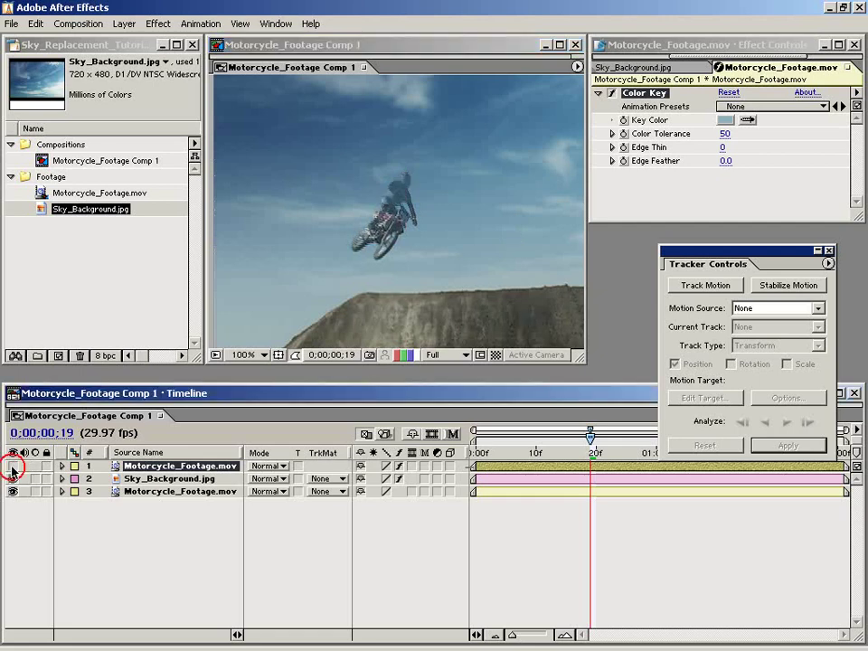
pyautogui.click(13, 467)
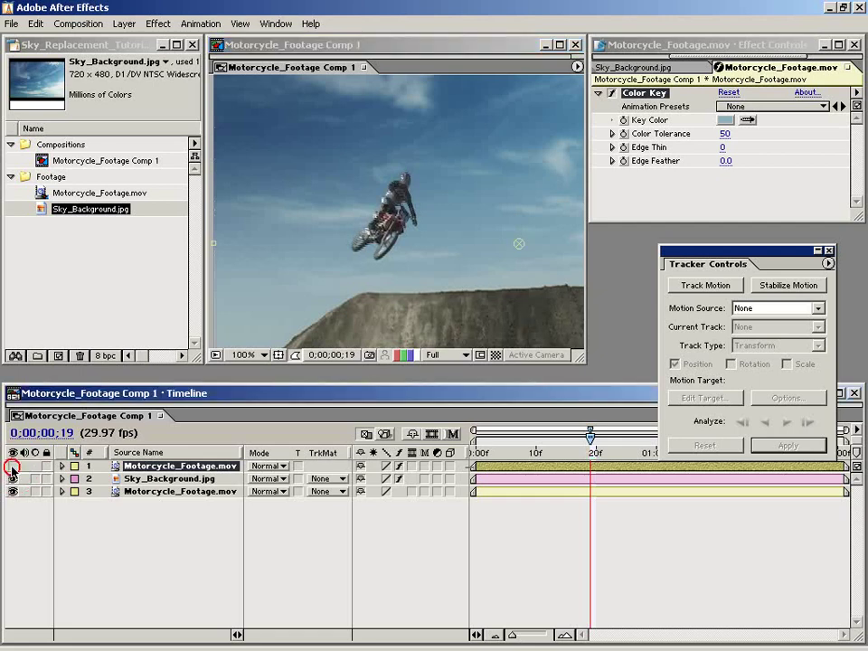
pyautogui.press(',')
pyautogui.press('space')
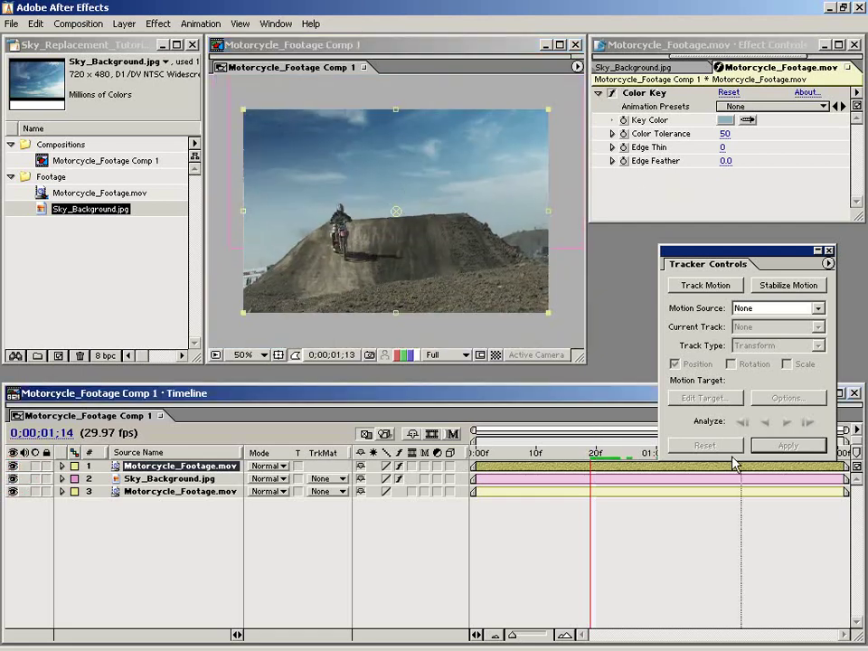
# Step: Raise the Color Key's Color Tolerance to 55 on the top footage copy and deselect the layer
pyautogui.click(724, 133)
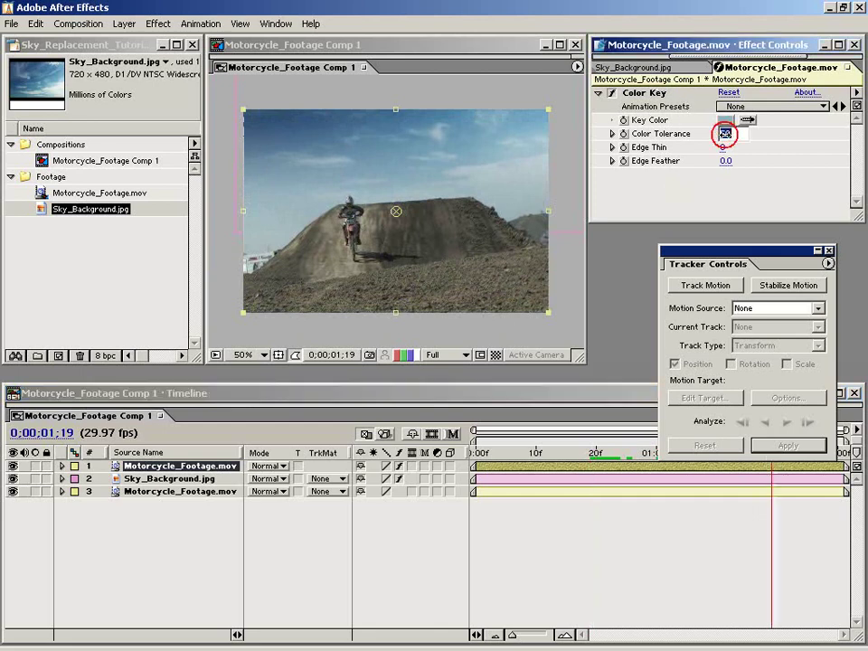
pyautogui.press('Return')
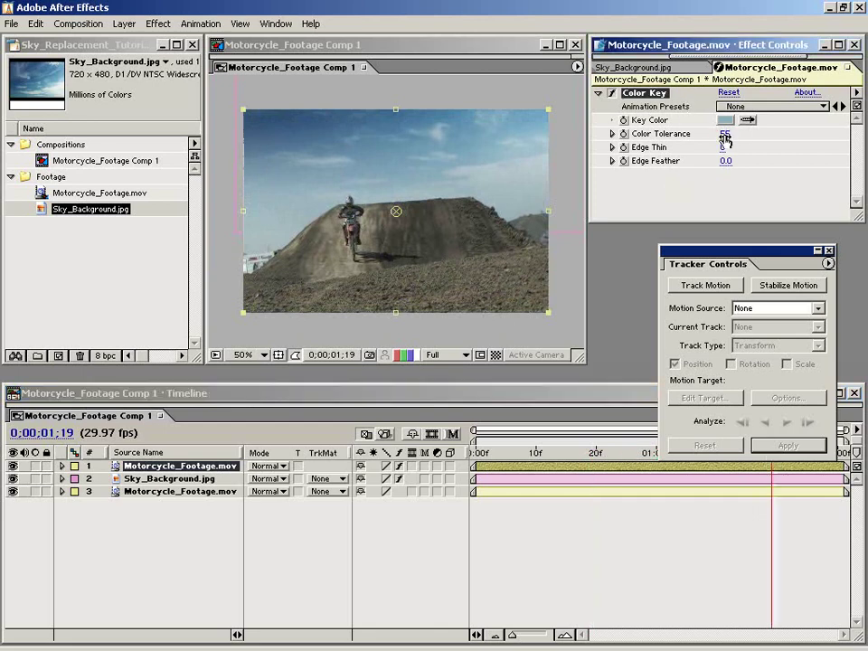
pyautogui.click(751, 593)
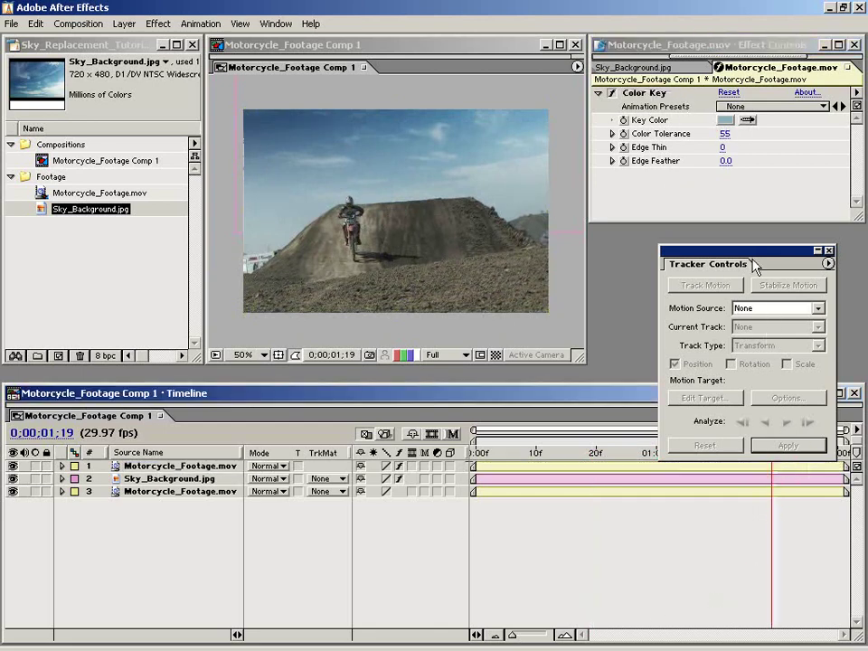
# Step: Move Tracker Controls clear of the timeline, show Time Controls, run a RAM preview of the composition, and return to 0;00;00;00
pyautogui.moveTo(755, 264); pyautogui.dragTo(760, 220)
pyautogui.moveTo(774, 434); pyautogui.dragTo(609, 461)
pyautogui.click(276, 24)
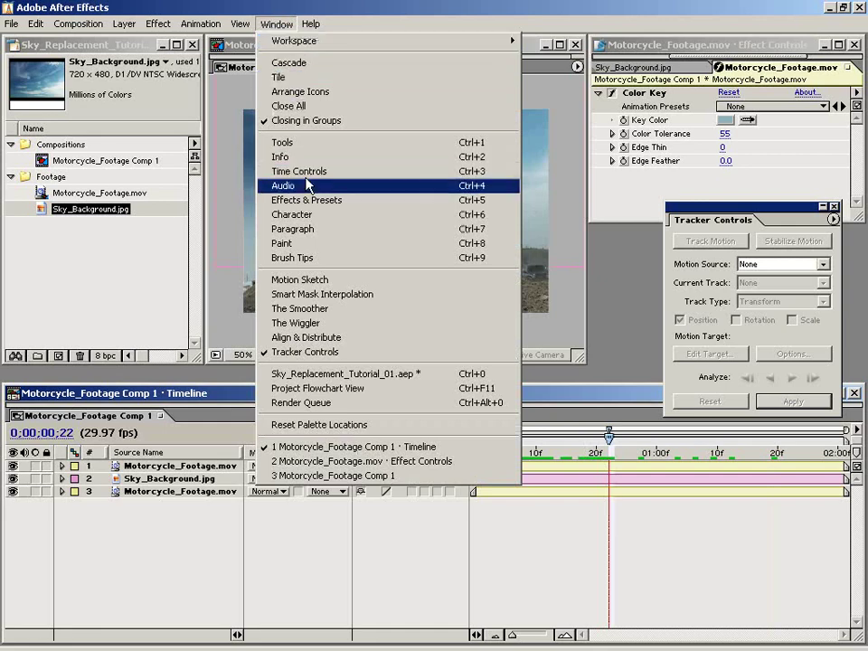
pyautogui.click(334, 170)
pyautogui.click(833, 75)
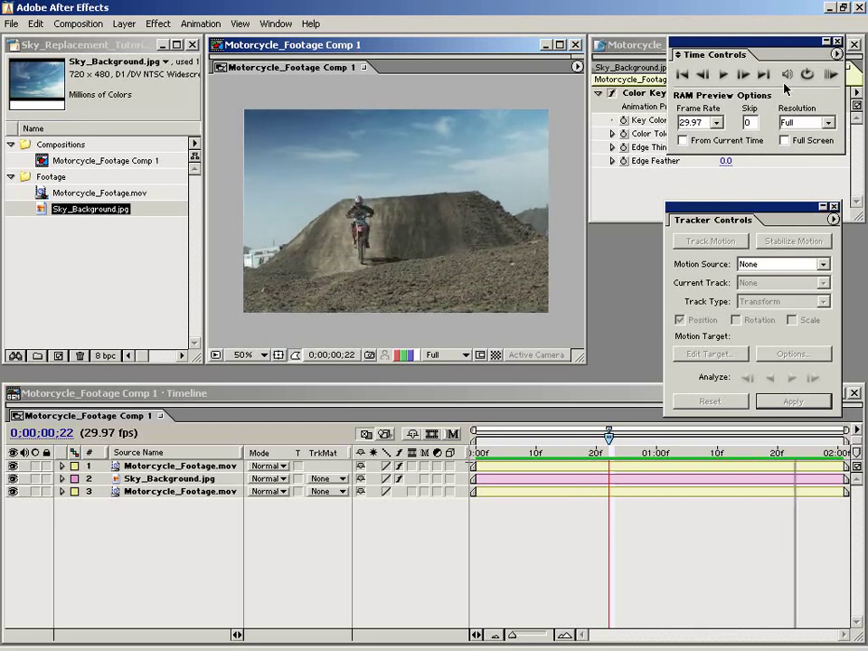
pyautogui.click(470, 461)
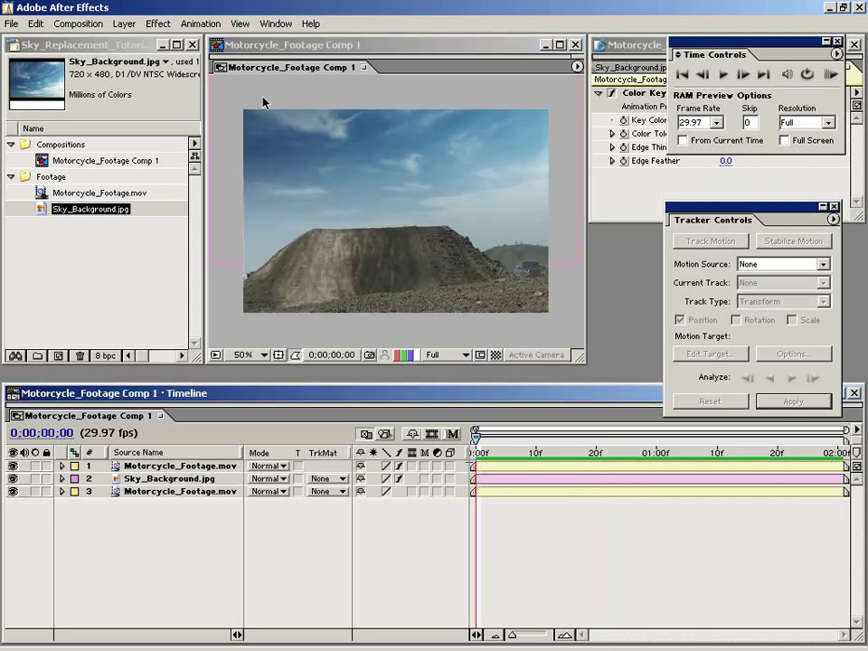
# Step: Add an adjustment layer above all footage and apply the Curves effect to it, with the current time at 0;00;00;12
pyautogui.click(125, 24)
pyautogui.moveTo(135, 41)
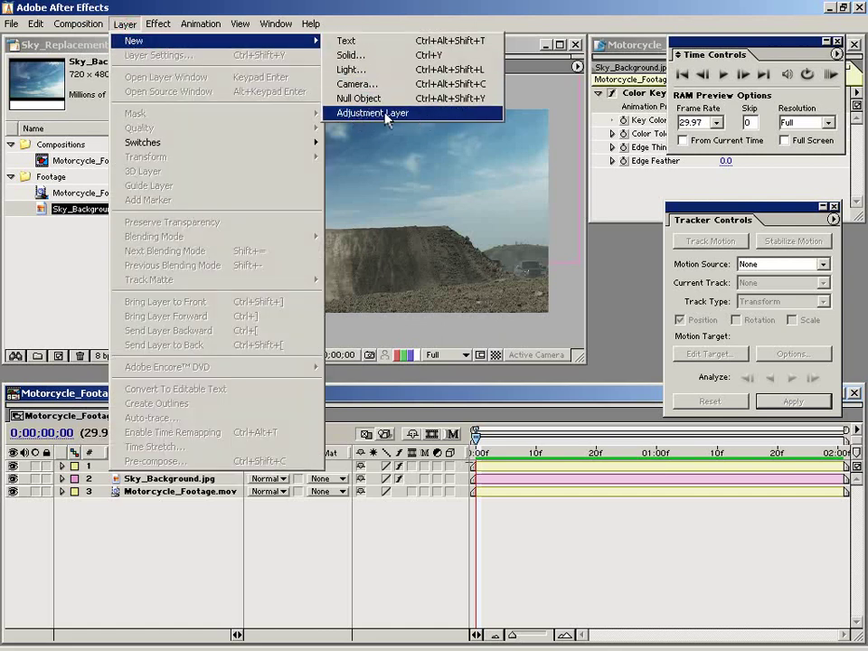
pyautogui.click(423, 114)
pyautogui.moveTo(483, 458); pyautogui.dragTo(593, 460)
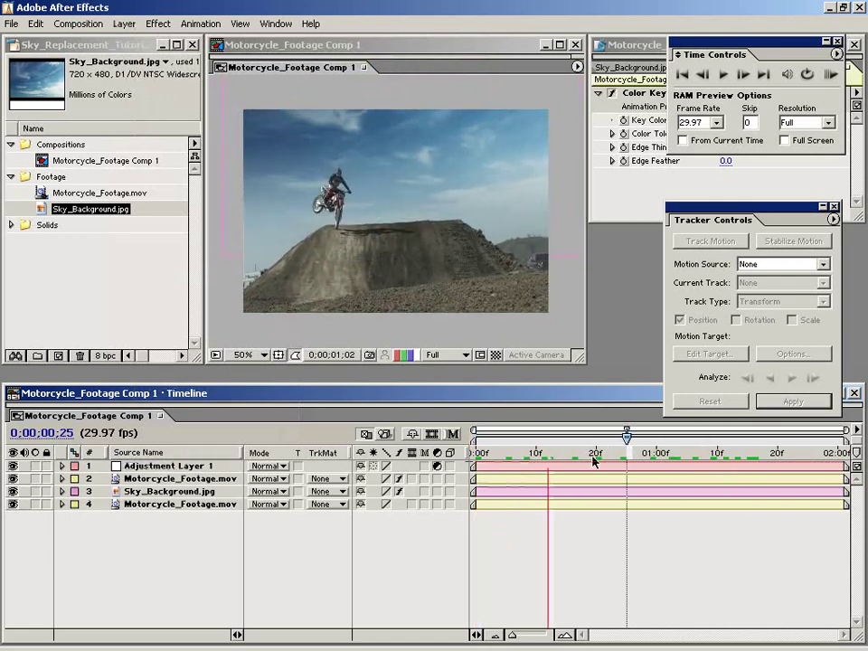
pyautogui.click(523, 468)
pyautogui.click(159, 24)
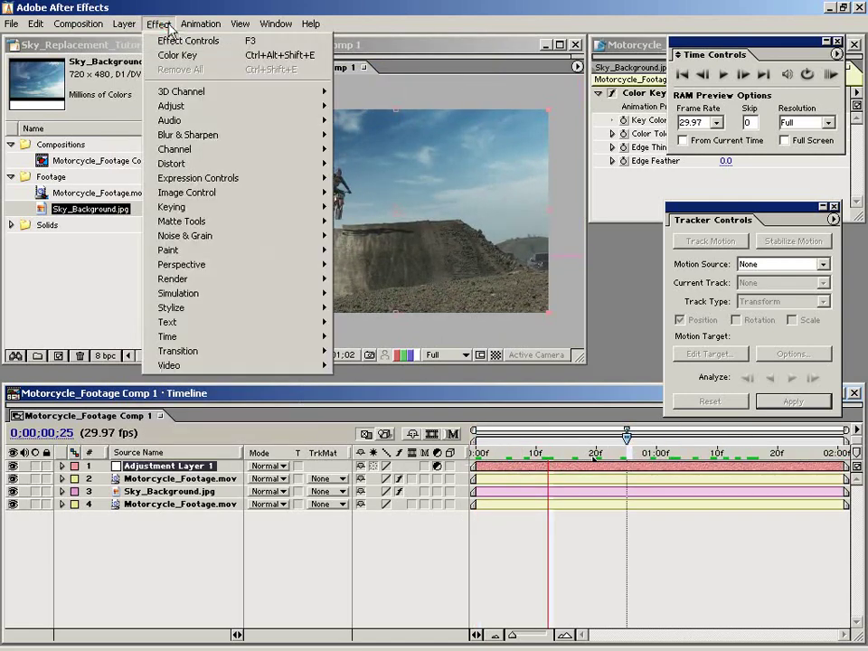
pyautogui.moveTo(166, 112)
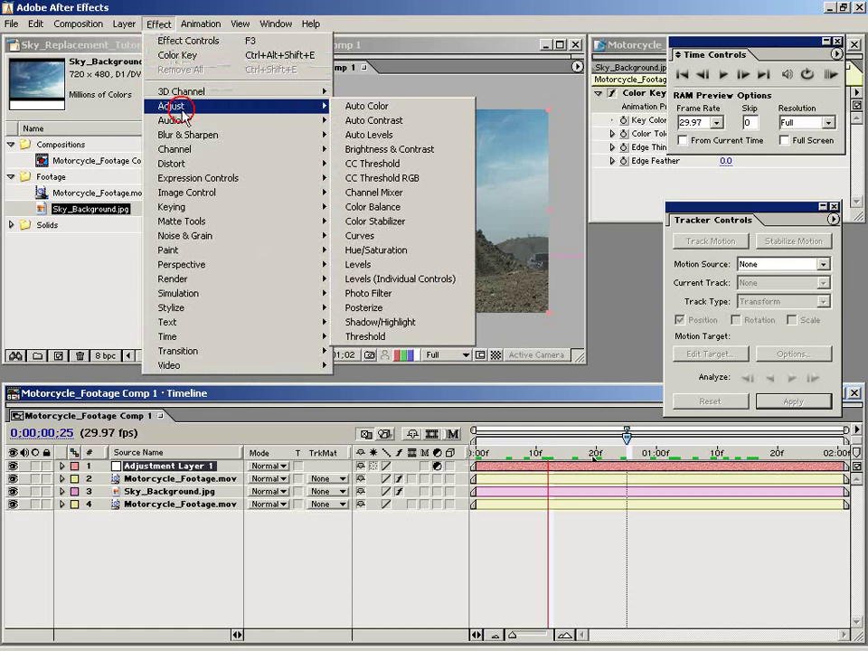
pyautogui.click(368, 237)
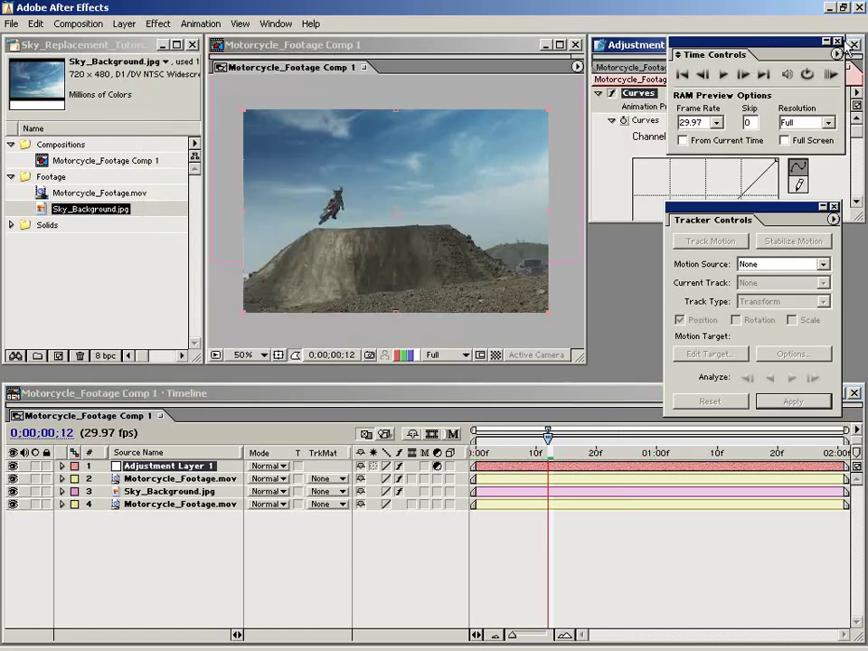
# Step: Clear space for the full Curves graph and bend the RGB curve into a gentle S, raising the upper midtones and lowering the shadows
pyautogui.click(839, 41)
pyautogui.moveTo(714, 220); pyautogui.dragTo(750, 349)
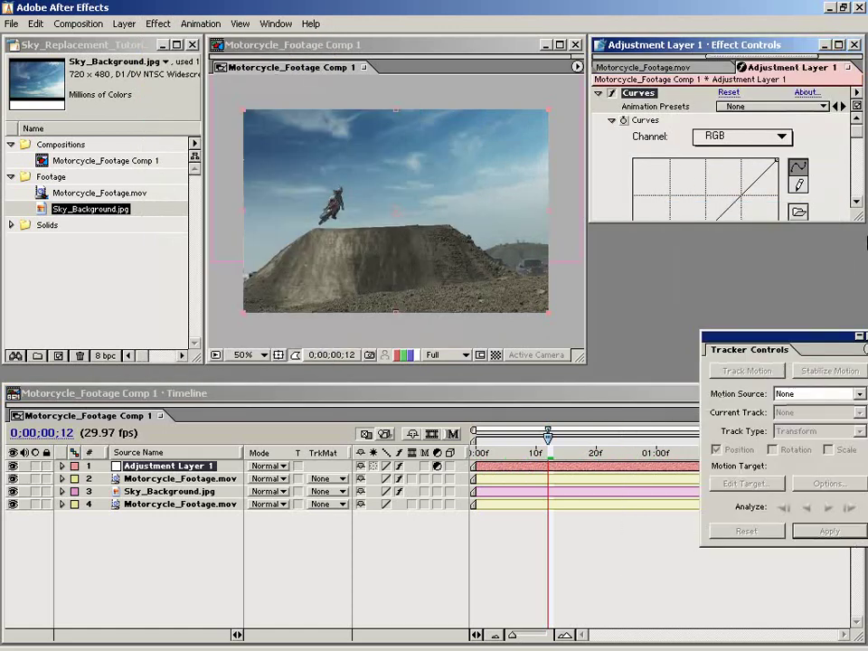
pyautogui.moveTo(856, 220); pyautogui.dragTo(856, 329)
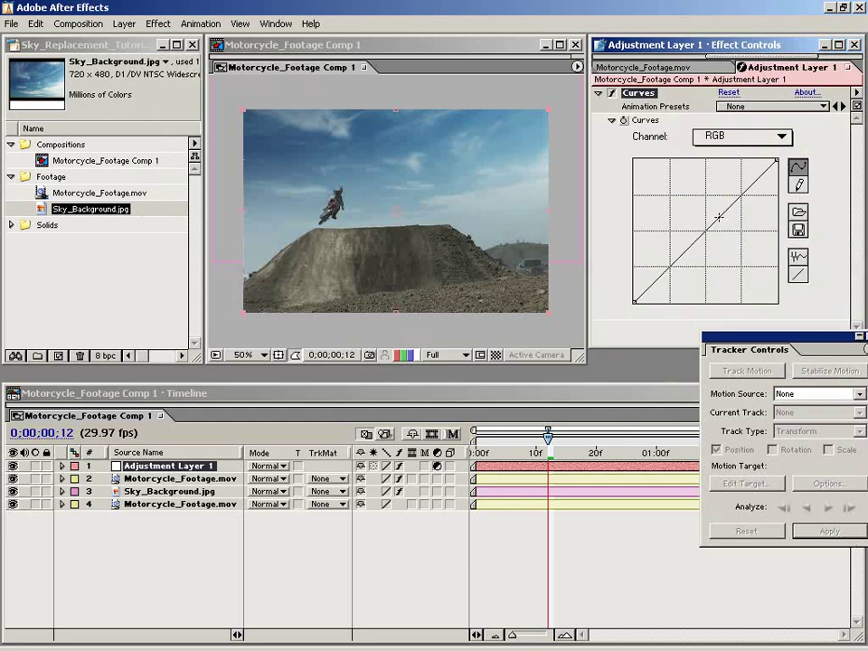
pyautogui.moveTo(715, 220); pyautogui.dragTo(715, 213)
pyautogui.moveTo(673, 256); pyautogui.dragTo(673, 263)
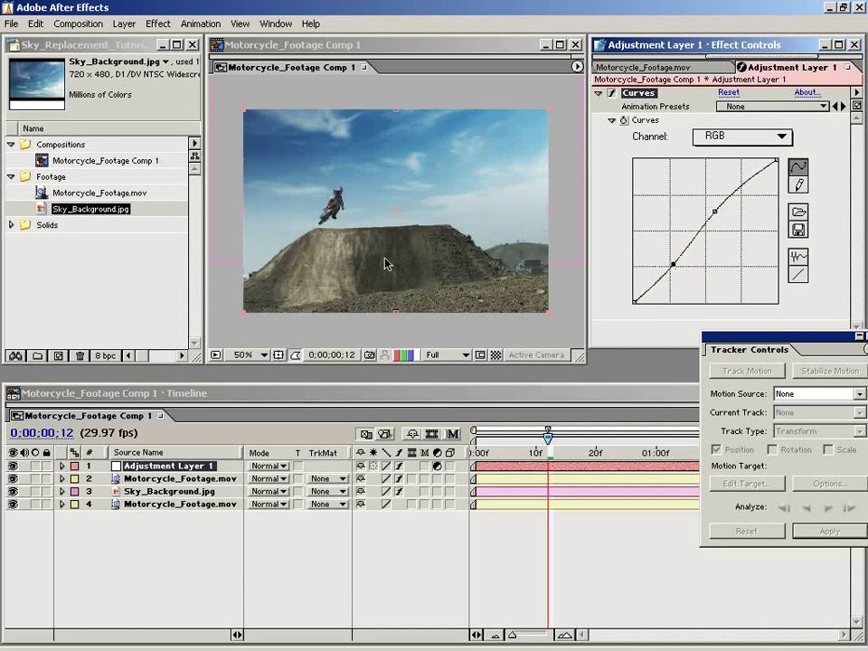
# Step: Warm up the adjustment layer's Curves by slightly raising the Red channel's midpoint and slightly lowering the Blue channel's midpoint
pyautogui.click(733, 138)
pyautogui.click(722, 152)
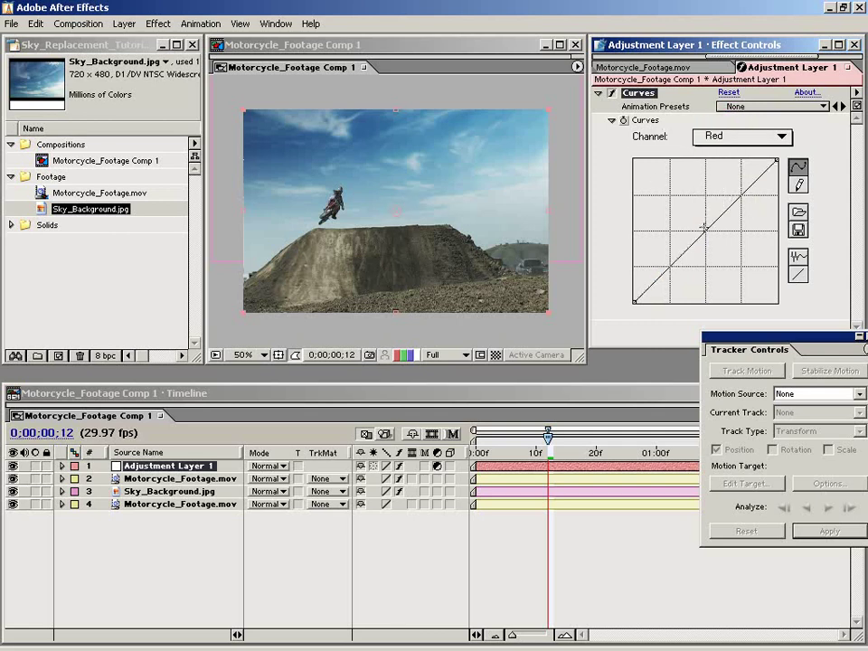
pyautogui.moveTo(706, 229); pyautogui.dragTo(703, 227)
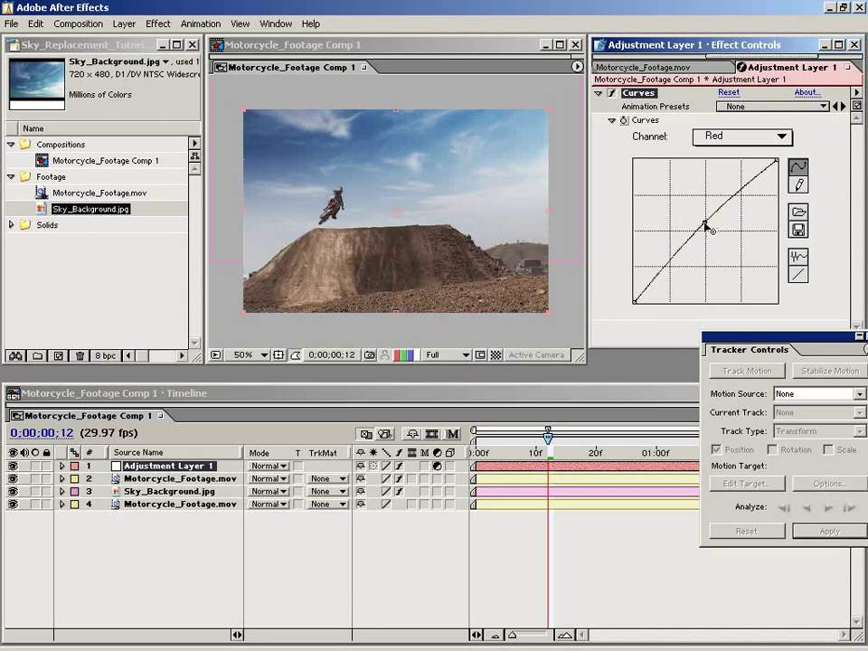
pyautogui.click(721, 137)
pyautogui.click(724, 166)
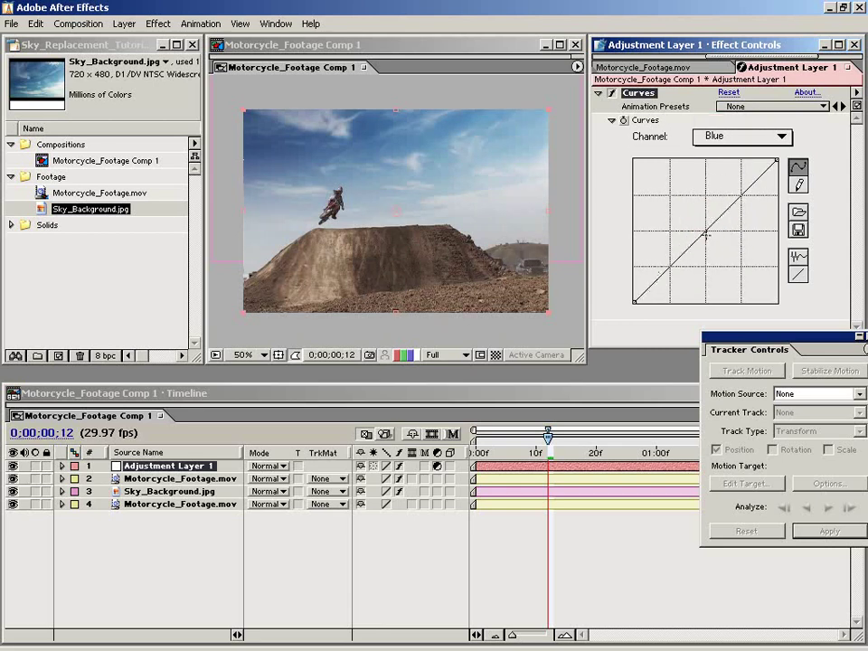
pyautogui.moveTo(706, 231); pyautogui.dragTo(711, 233)
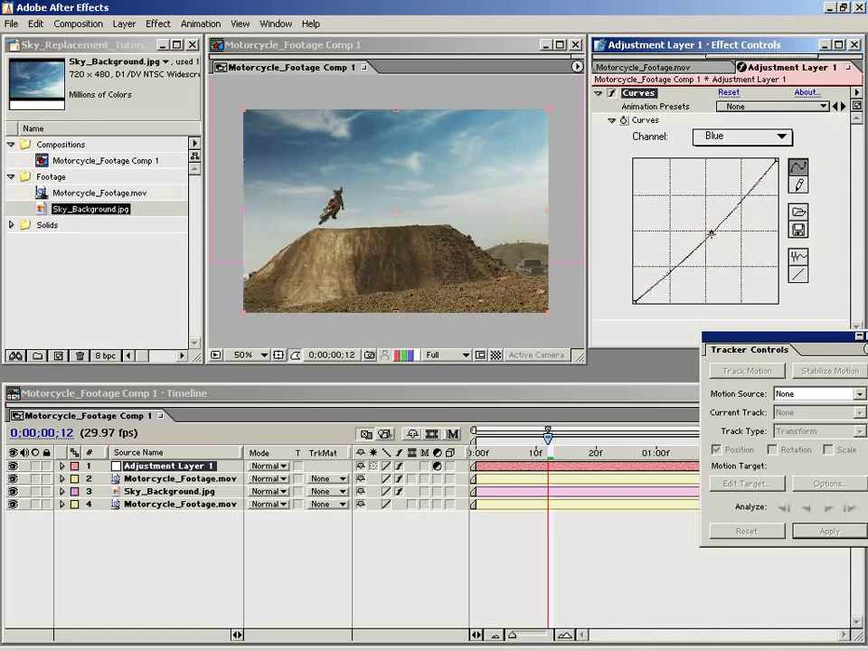
# Step: Show Time Controls, run a RAM preview of the color-corrected composition, and go to 0;00;00;25
pyautogui.moveTo(567, 466); pyautogui.dragTo(487, 452)
pyautogui.click(276, 24)
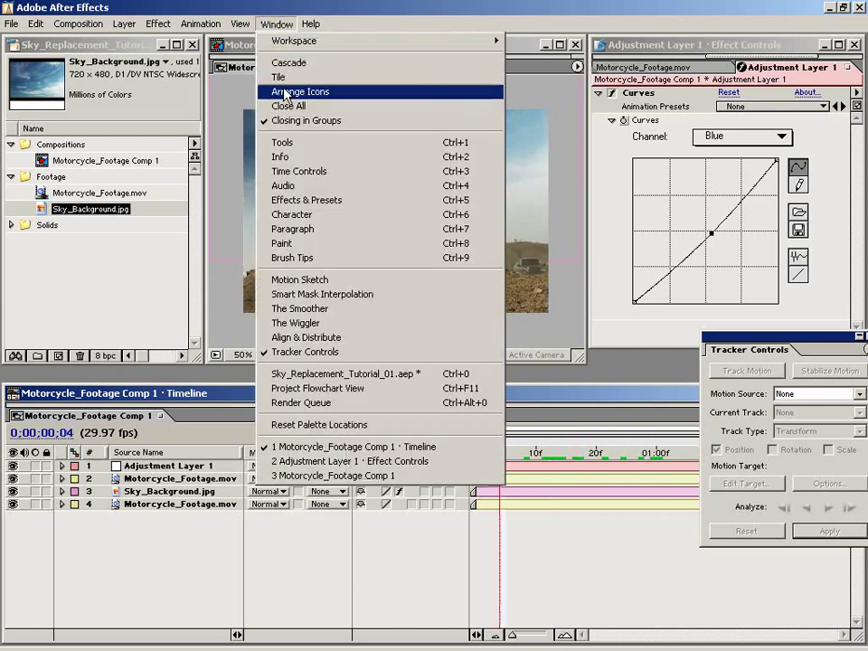
pyautogui.click(301, 171)
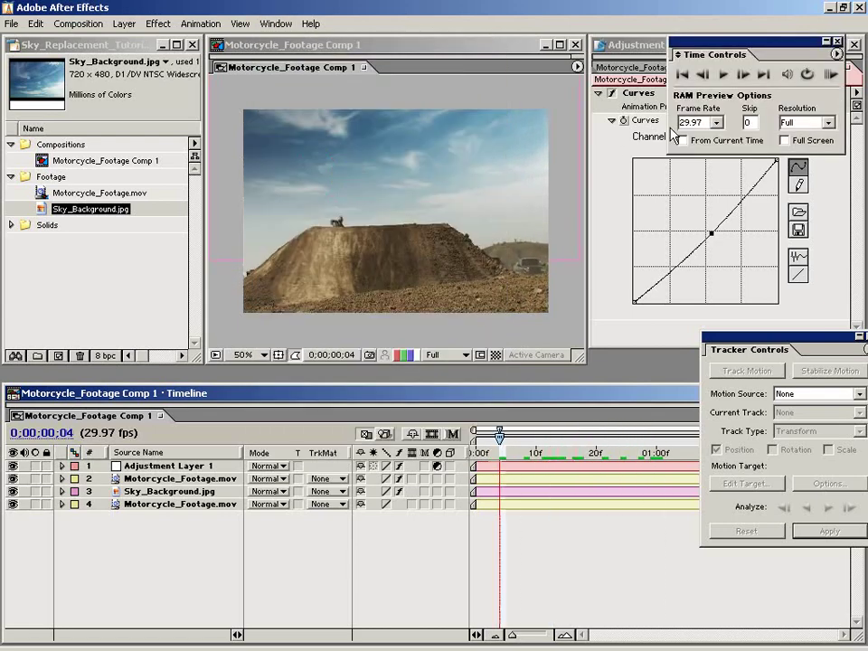
pyautogui.click(832, 75)
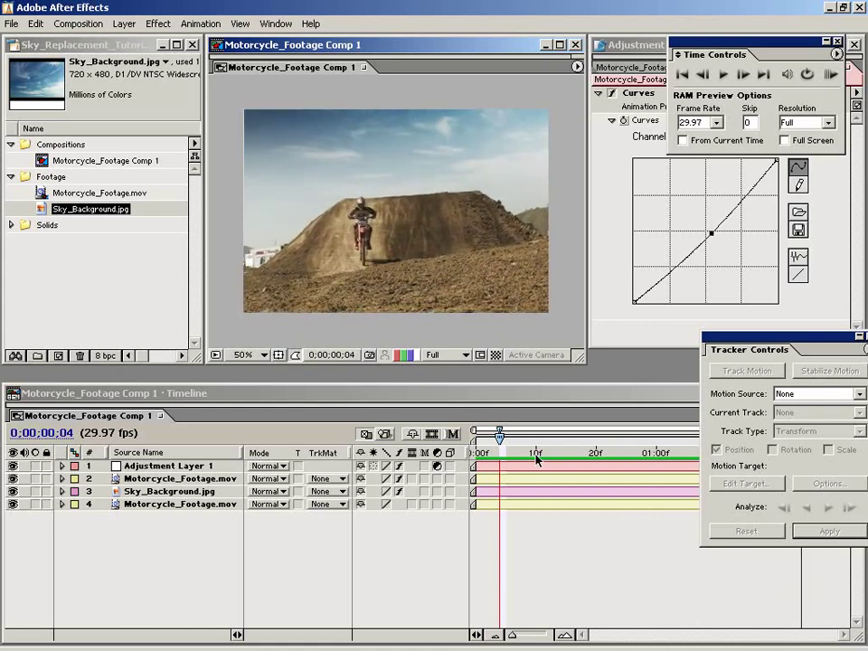
pyautogui.click(629, 451)
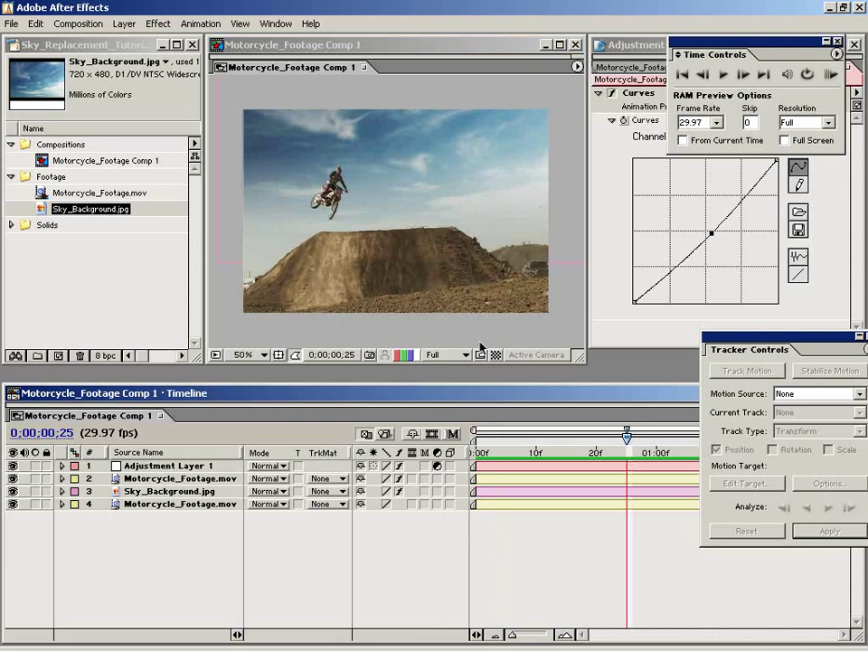